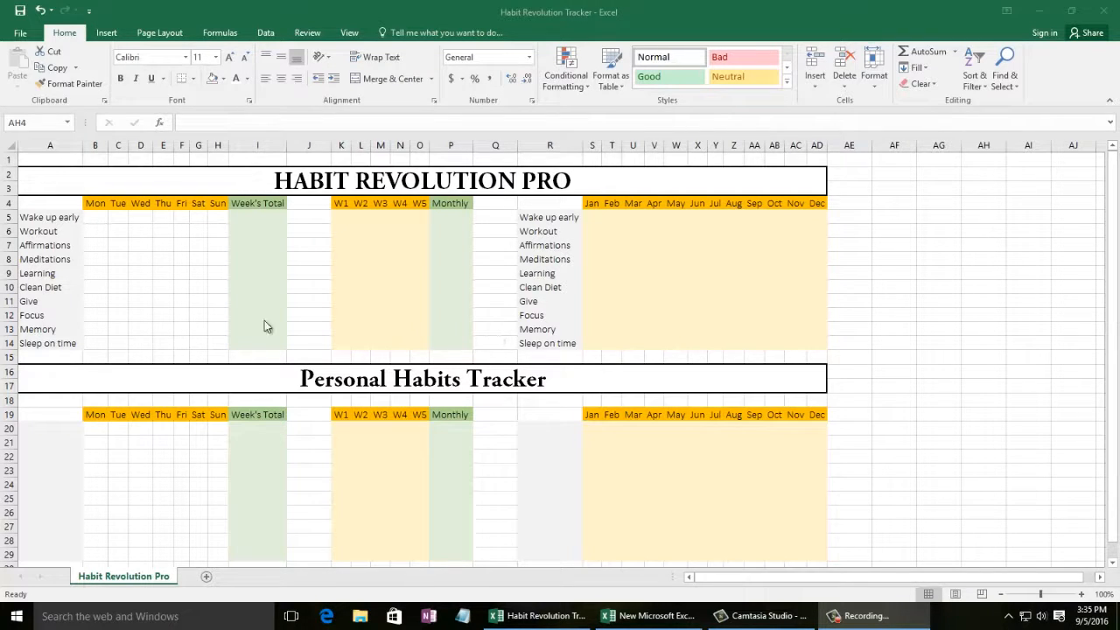
- Examine the title, the weekly, monthly and yearly sections of the Habit Revolution Pro tracker, and its habit list
left_click(348, 181)
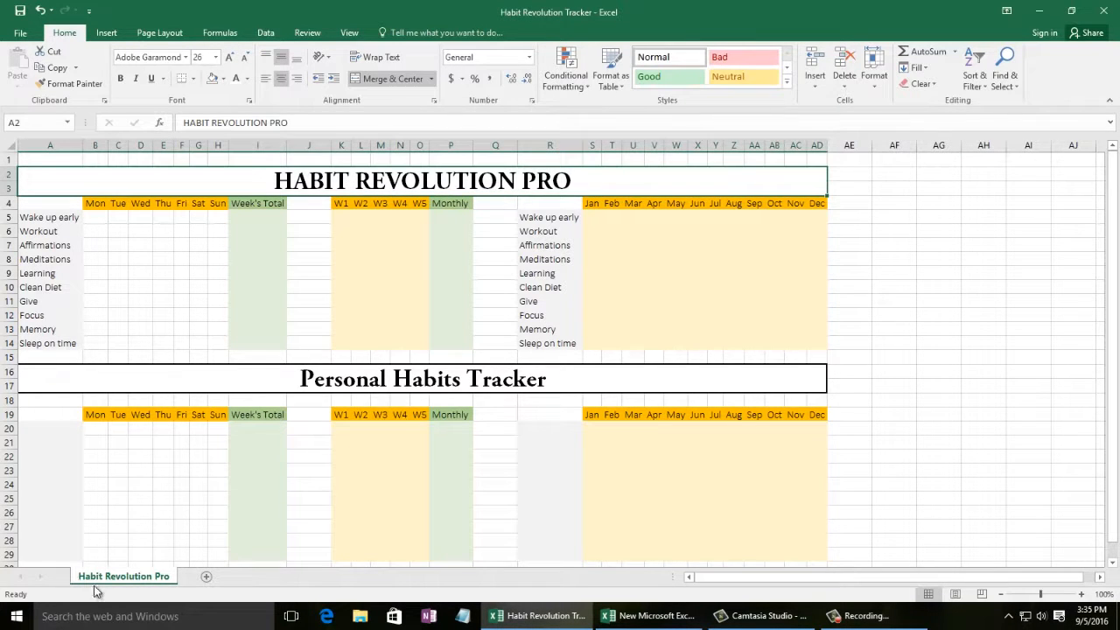
left_click(922, 376)
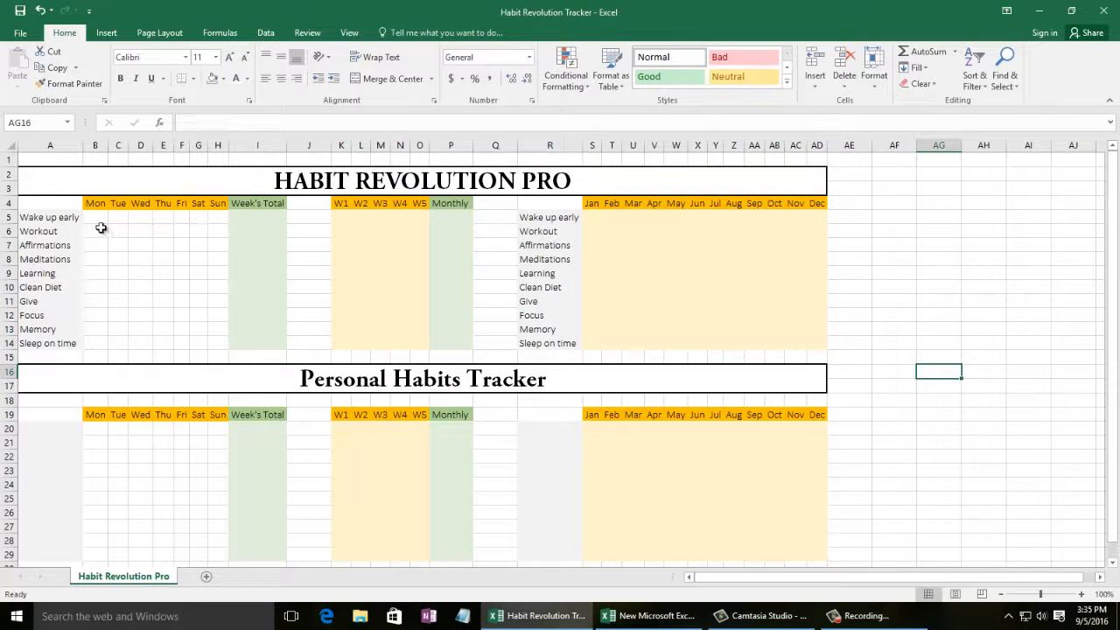
left_click_drag(53, 204, 260, 346)
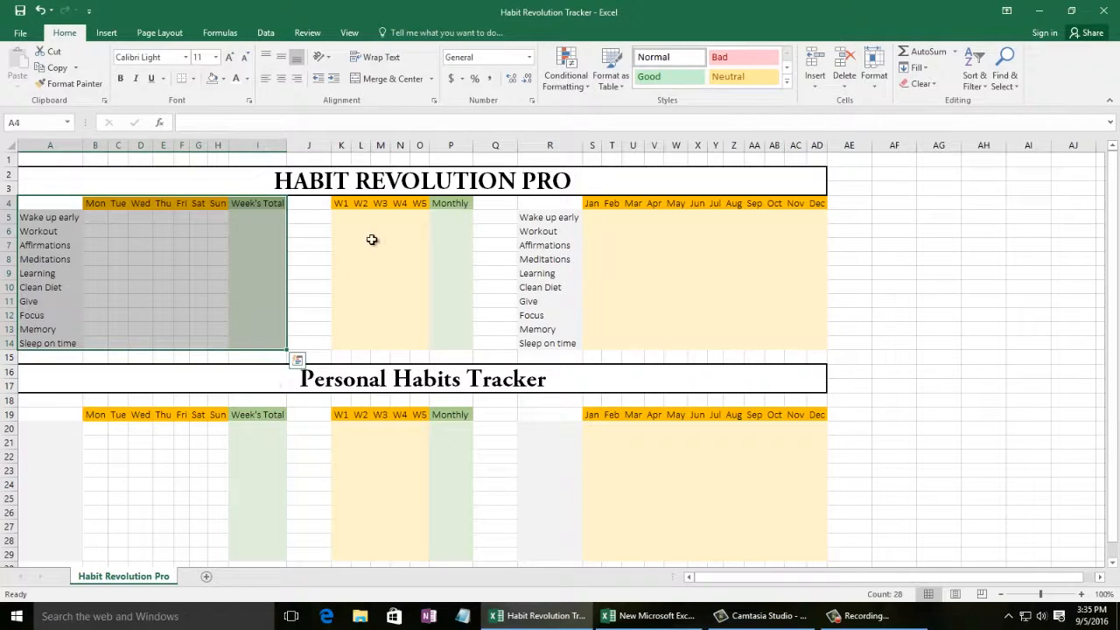
left_click_drag(341, 203, 464, 345)
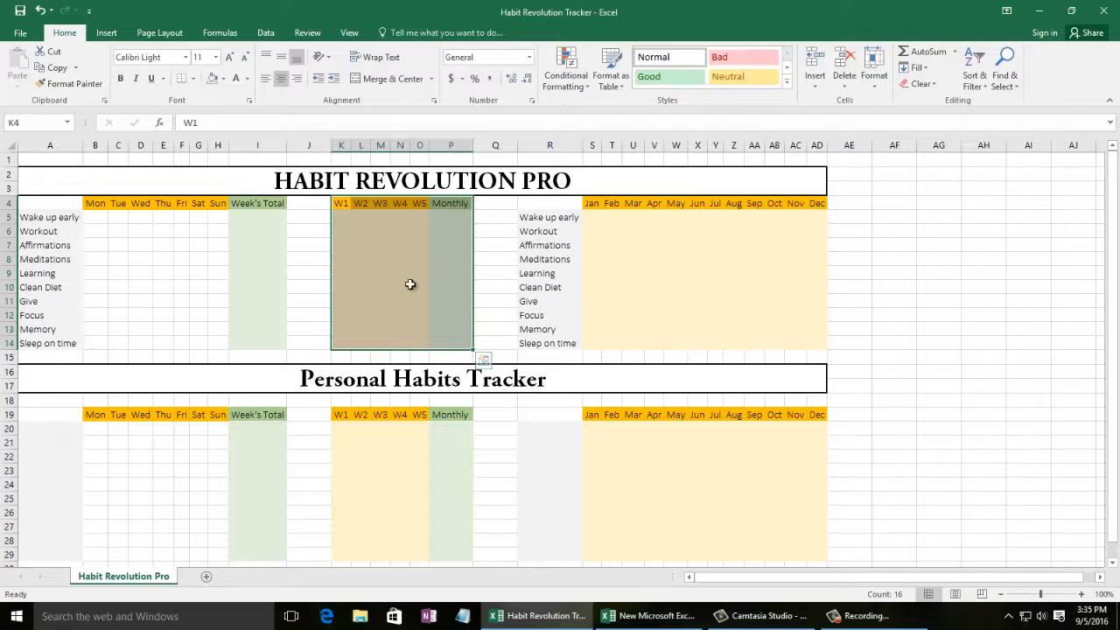
left_click_drag(568, 206, 821, 346)
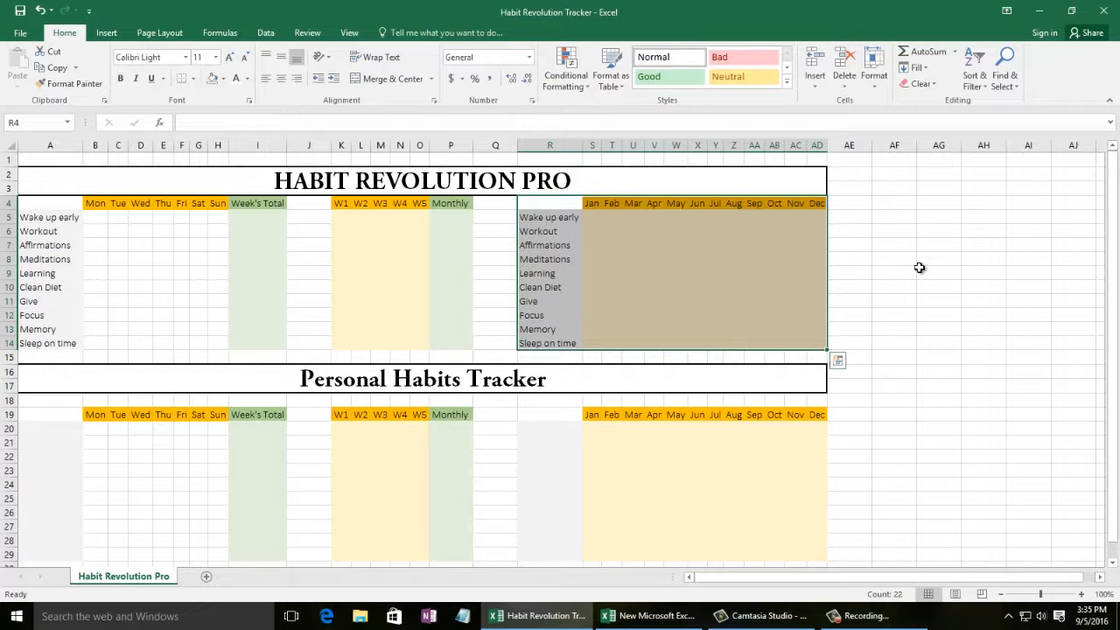
left_click(919, 268)
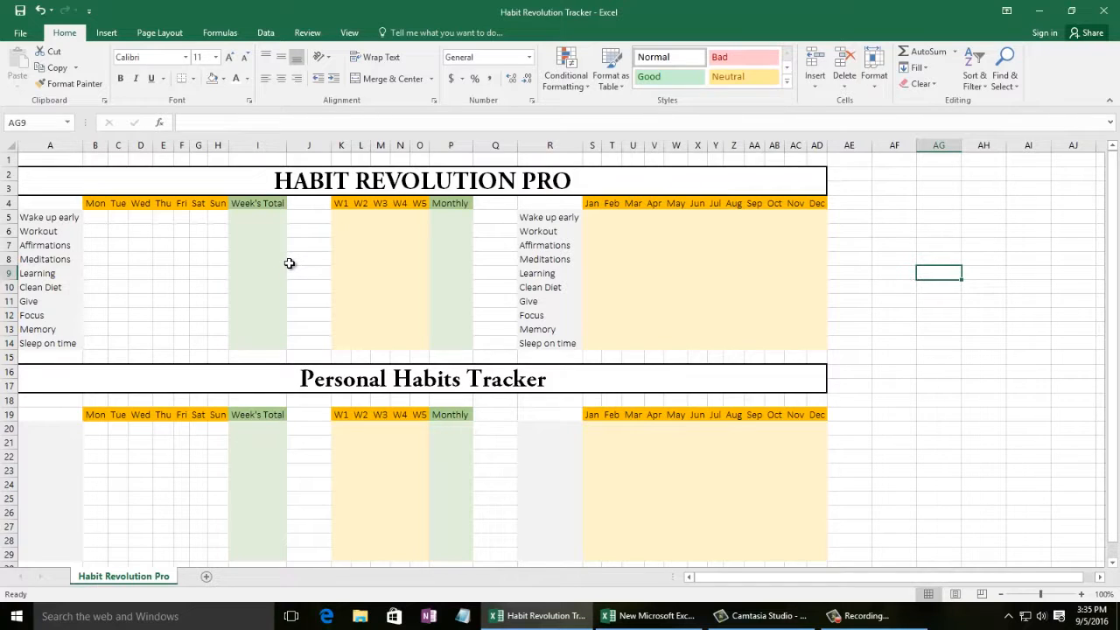
left_click_drag(48, 219, 53, 343)
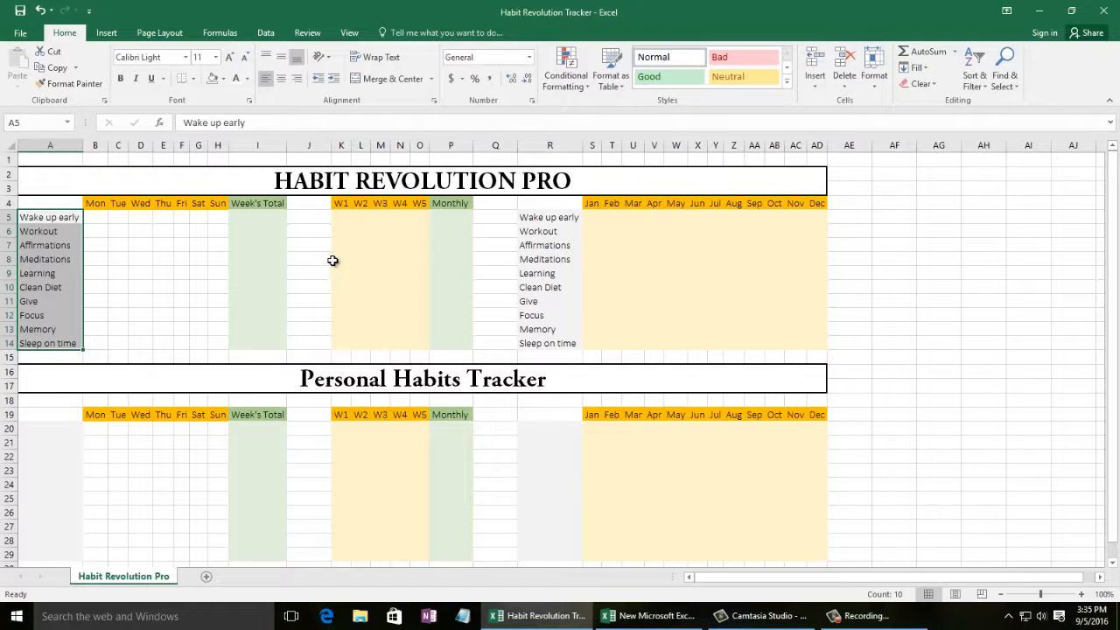
left_click(96, 217)
left_click(95, 202)
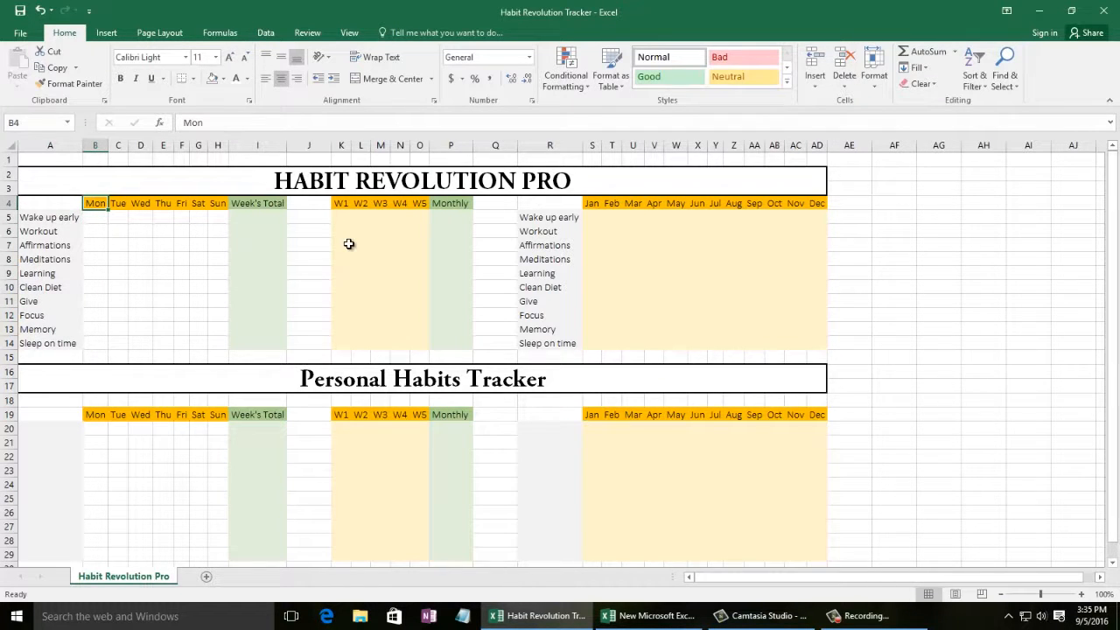
- Mark Monday's habits as done with 1 in every row except Meditations, and check the Week's Total column
left_click(88, 217)
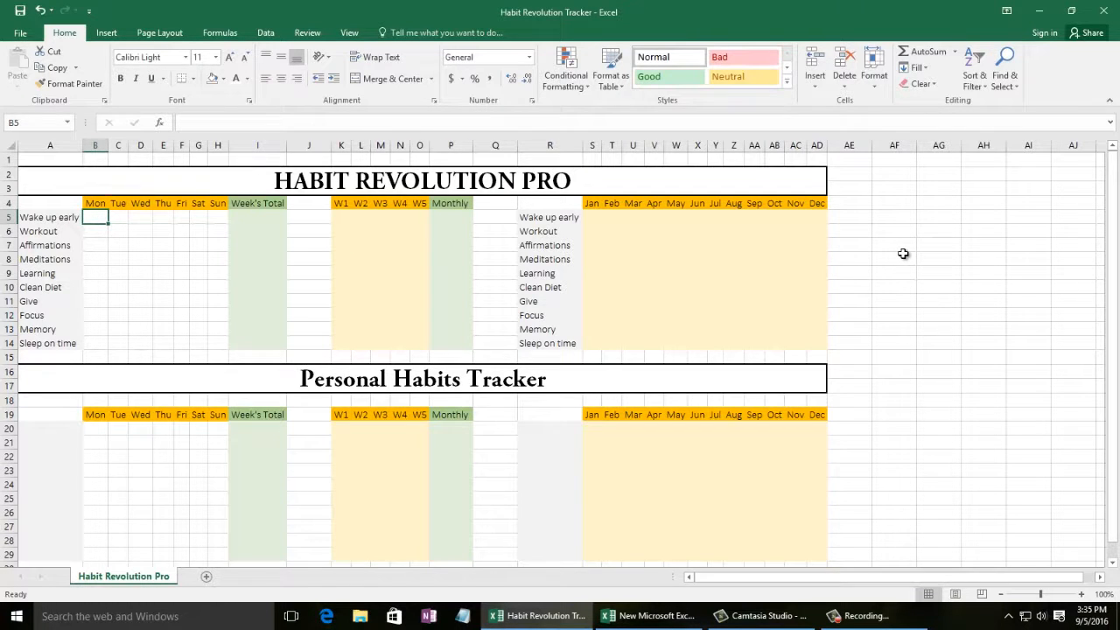
type("1")
key("Return")
type("1")
key("Return")
type("1")
key("Return")
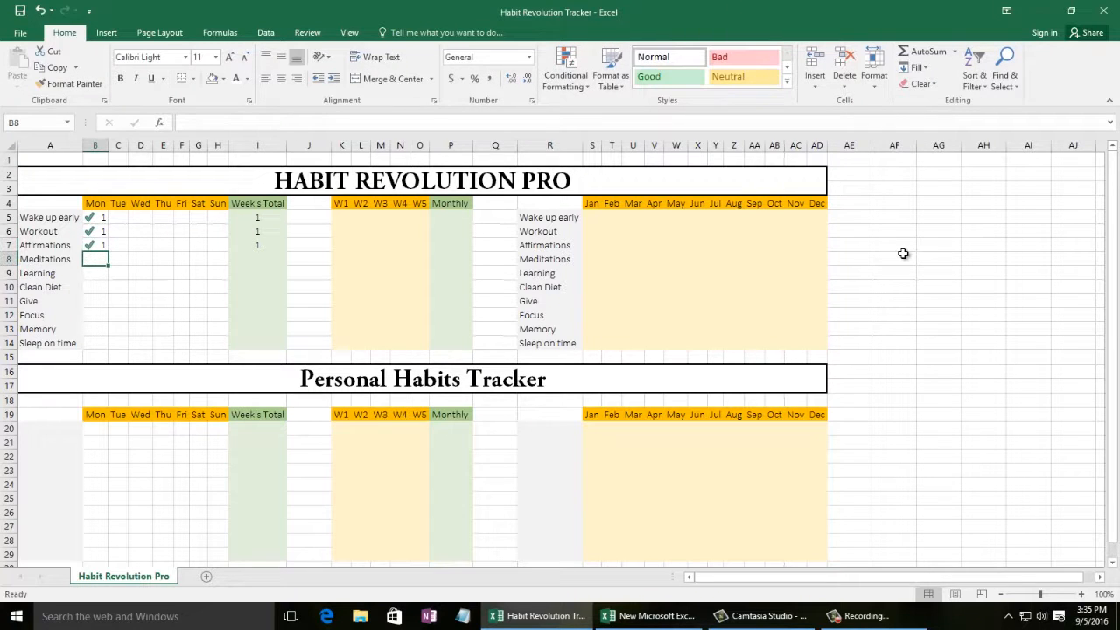
key("Return")
type("1")
key("Return")
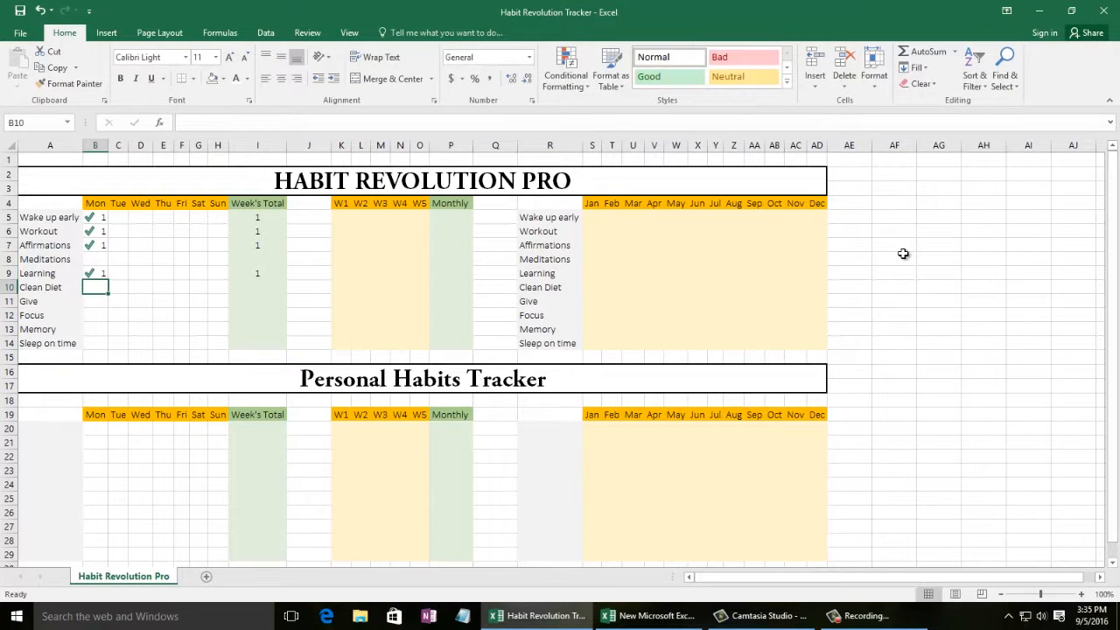
type("1")
key("Return")
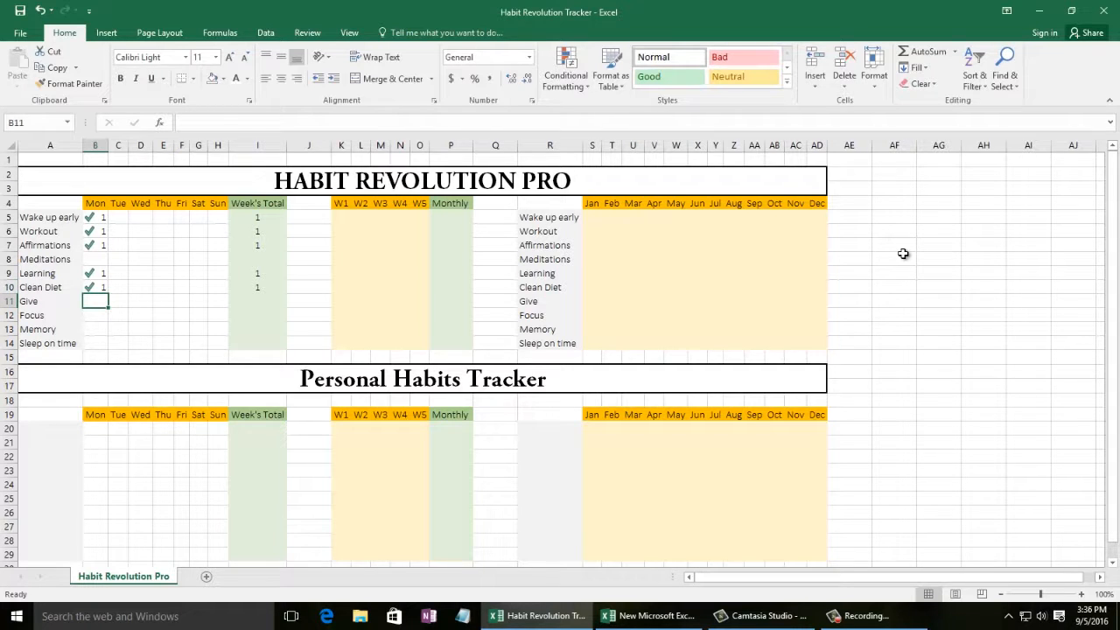
type("1")
key("Return")
type("1")
key("Return")
type("1")
key("Return")
type("1")
key("Return")
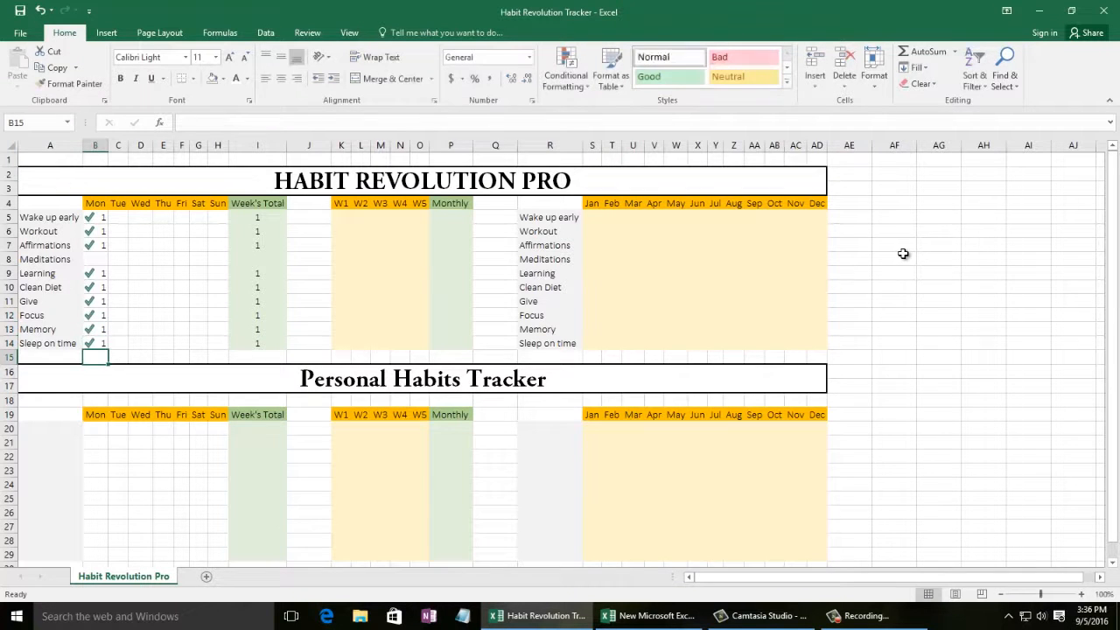
left_click_drag(267, 217, 260, 341)
- Mark all ten habits from Wake up early to Sleep on time with 1 for Tuesday and review the weekly totals
left_click(120, 218)
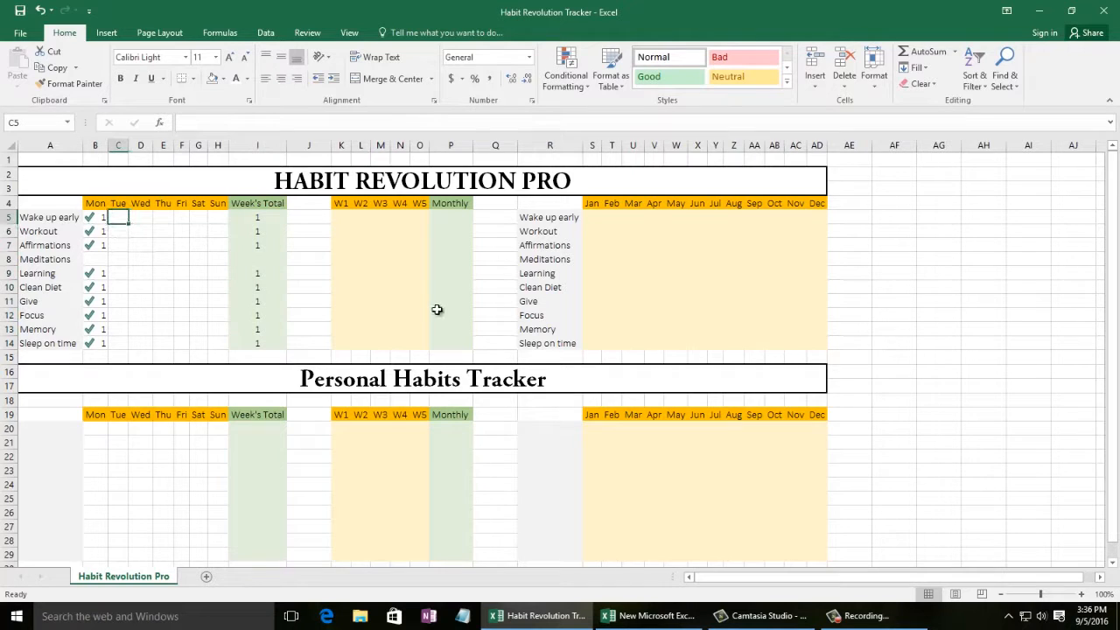
type("1 1 1 1 1 1 1 1 1 1")
left_click_drag(259, 217, 260, 345)
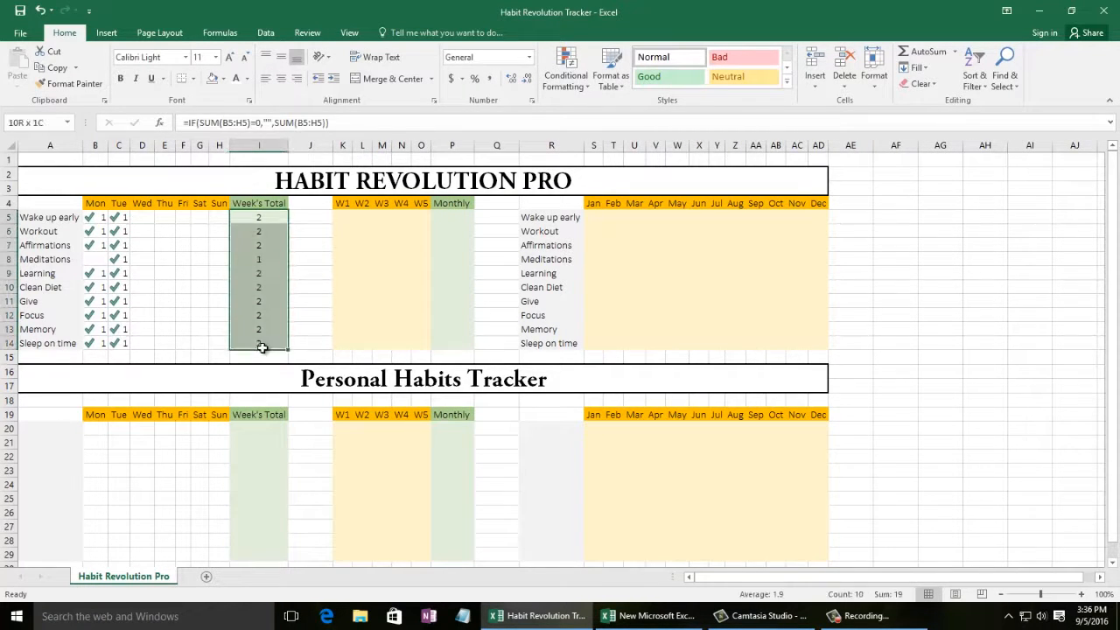
left_click(145, 218)
left_click_drag(267, 220, 265, 343)
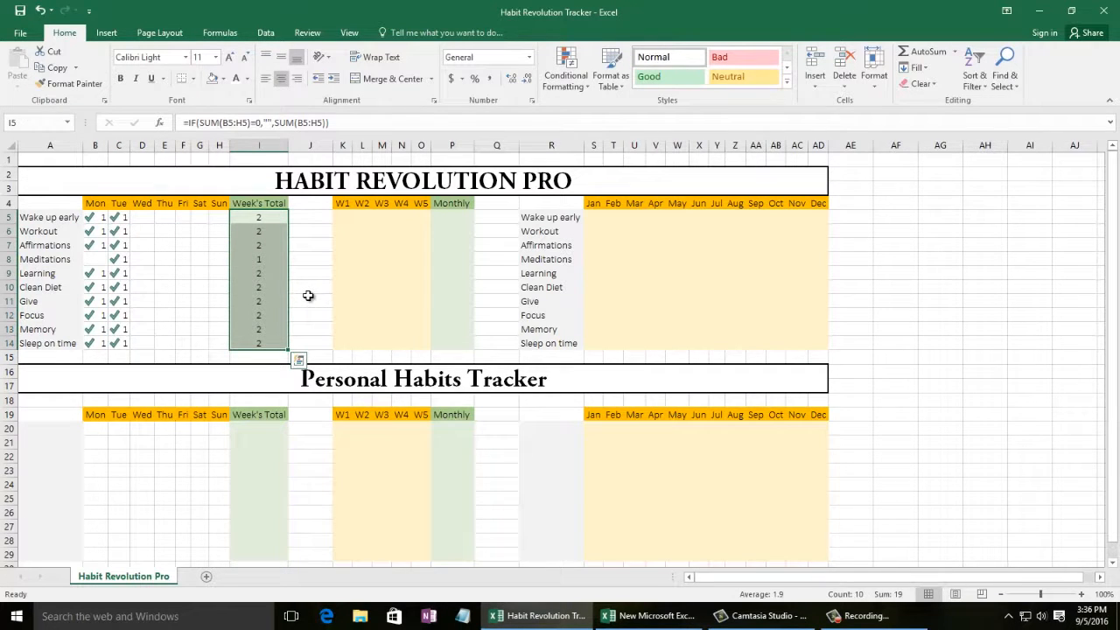
- Mark all ten habits with 1 in the Sunday column, H5:H14, and review the Week's Total column
left_click_drag(90, 216, 225, 341)
left_click(225, 218)
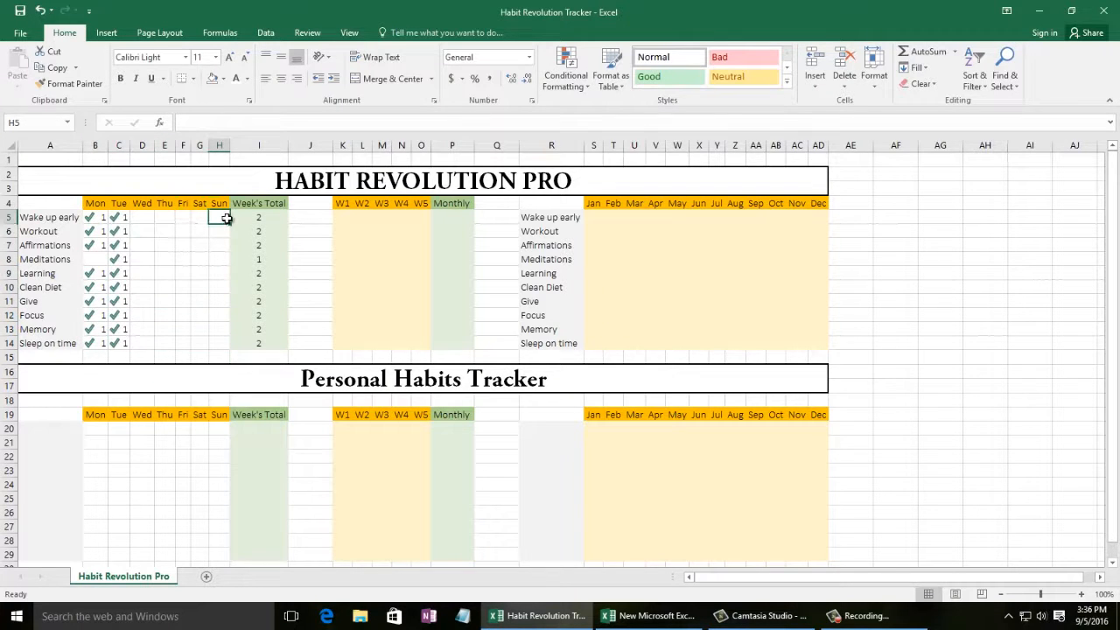
type("1 1 1 1 1 11")
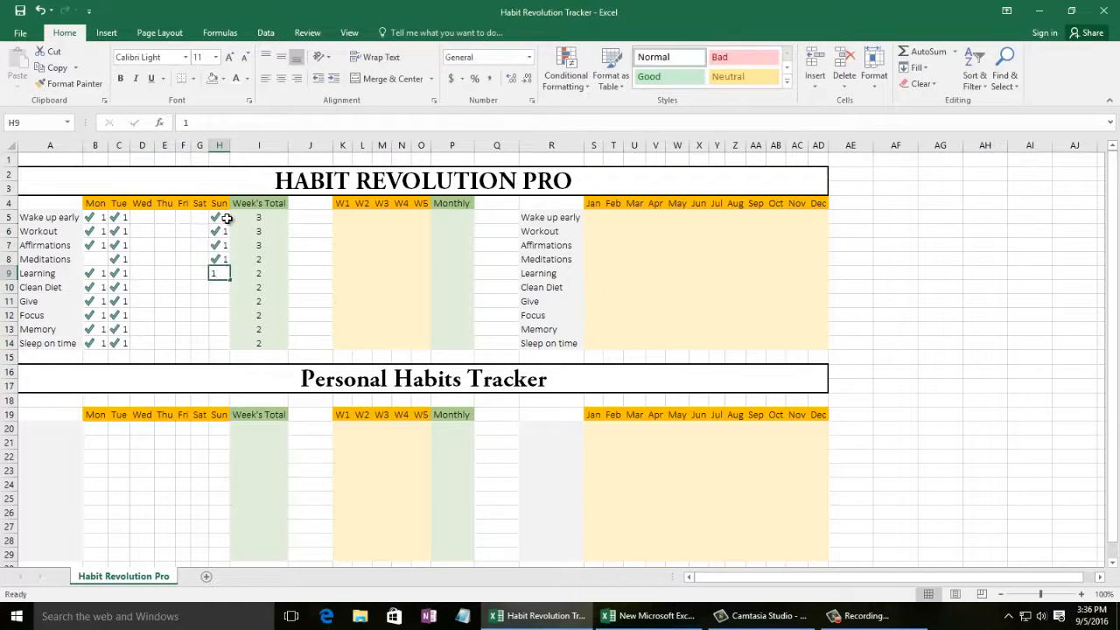
key("Return")
key("Up")
type("1")
key("Return")
type("1")
key("Return")
type("1")
key("Return")
type("1")
key("Return")
type("1")
key("Return")
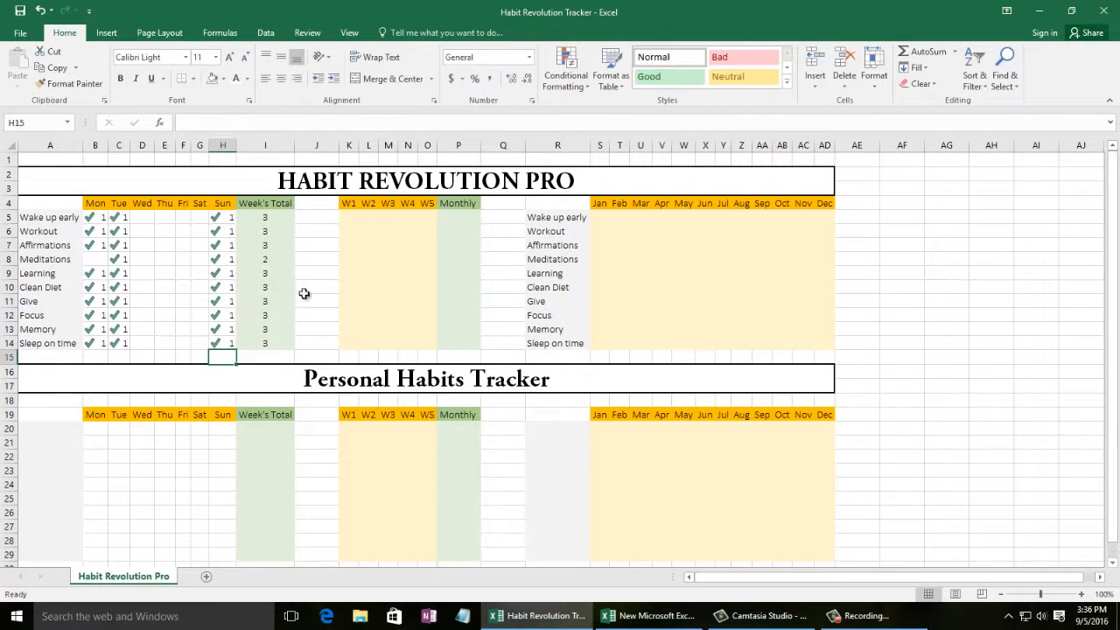
left_click_drag(280, 220, 298, 343)
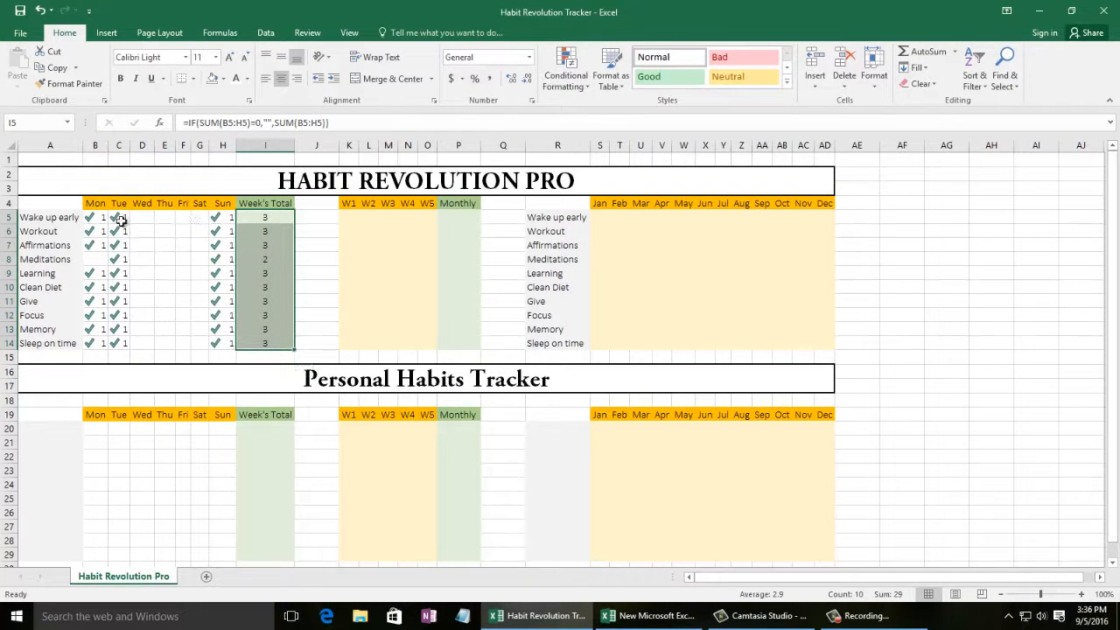
- Copy Tuesday's ten habit marks into the Wednesday to Saturday columns of the weekly table
left_click_drag(120, 219, 110, 341)
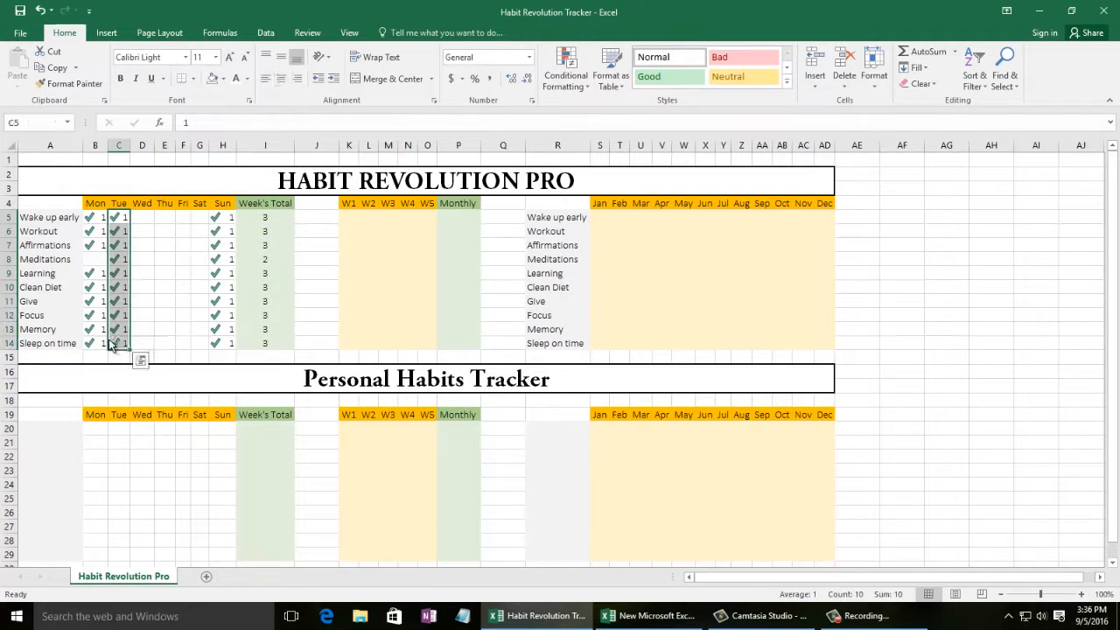
key("ctrl+c")
left_click_drag(142, 217, 200, 339)
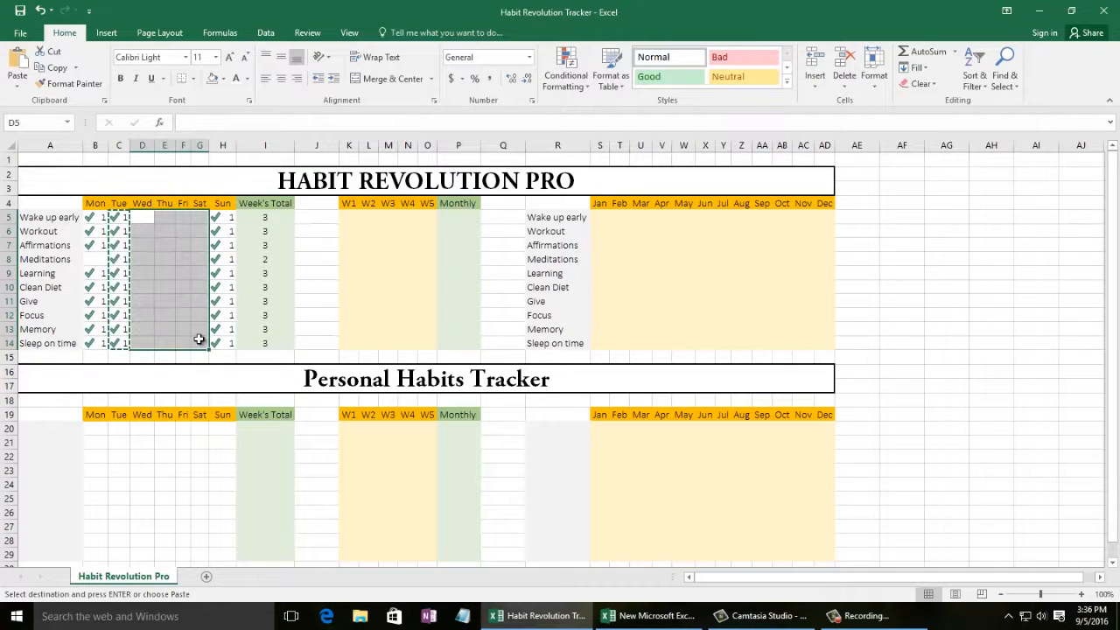
key("ctrl+v")
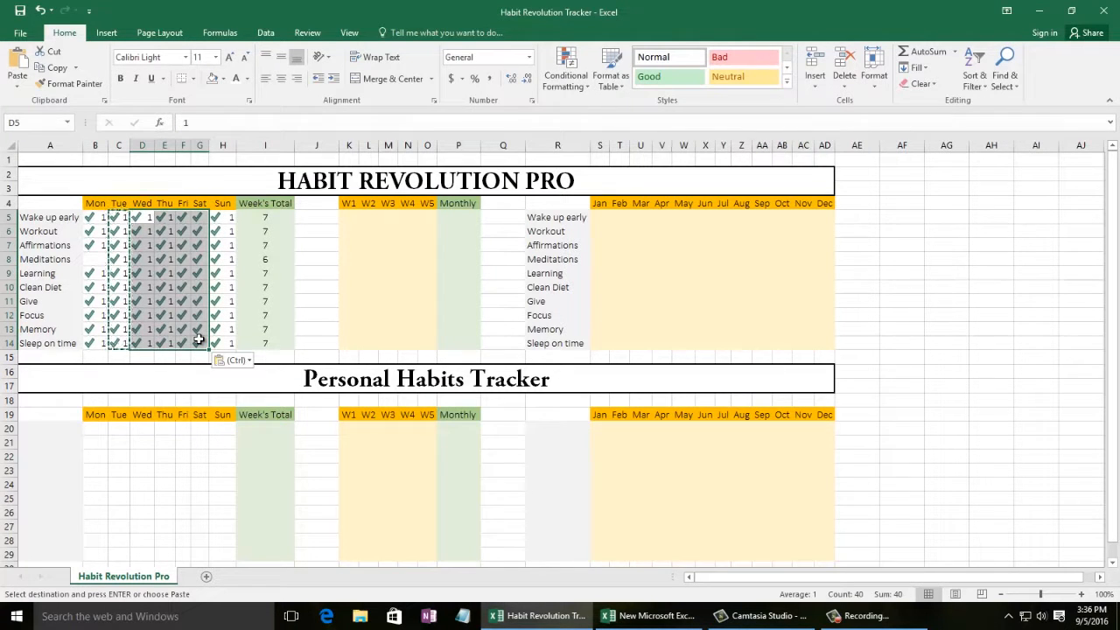
left_click(308, 288)
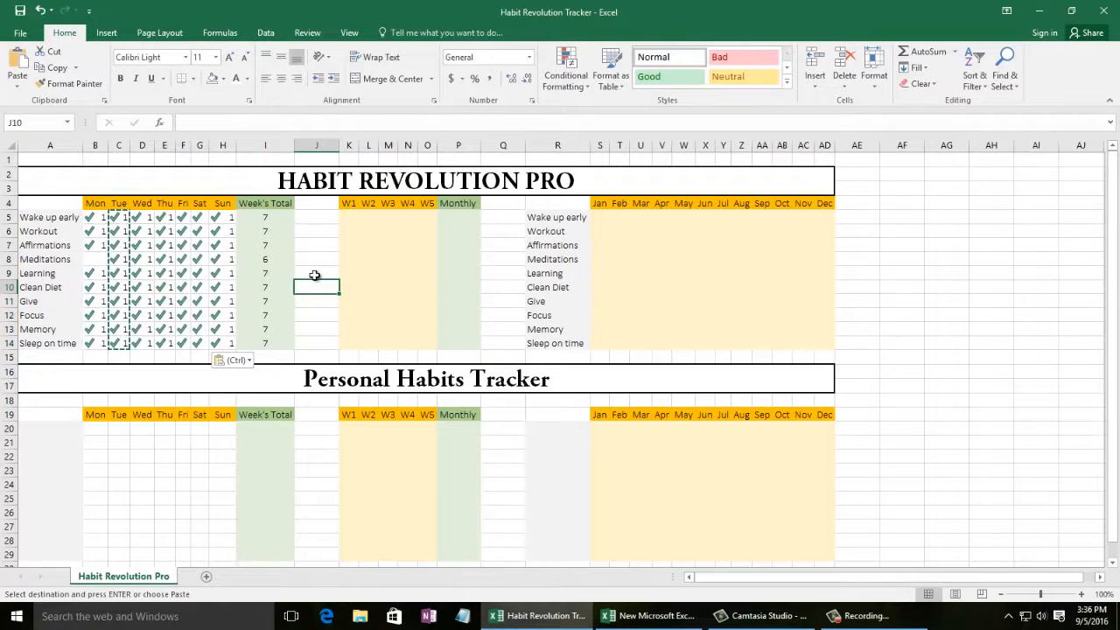
key("Escape")
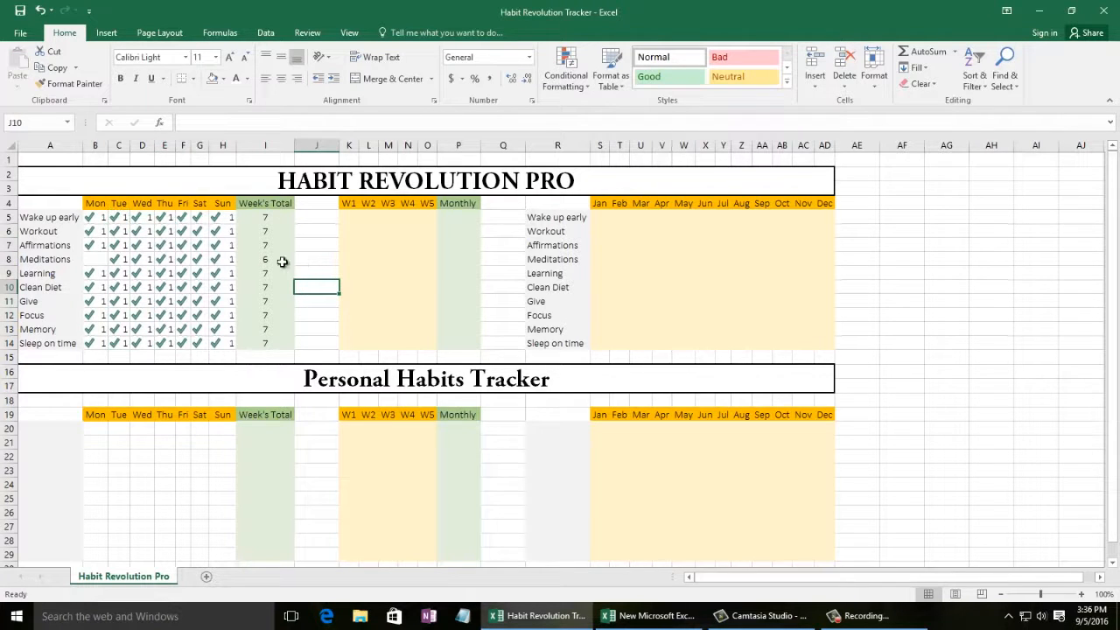
- Clear the marks for Affirmations on Wednesday, Learning on Wednesday and Saturday, and Focus on Thursday
left_click(144, 272)
key("Up")
key("Up")
key("Down")
key("Down")
key("Right")
key("Right")
key("Right")
key("Delete")
key("Down")
key("Down")
key("Down")
key("Left")
key("Left")
key("Delete")
left_click(317, 246)
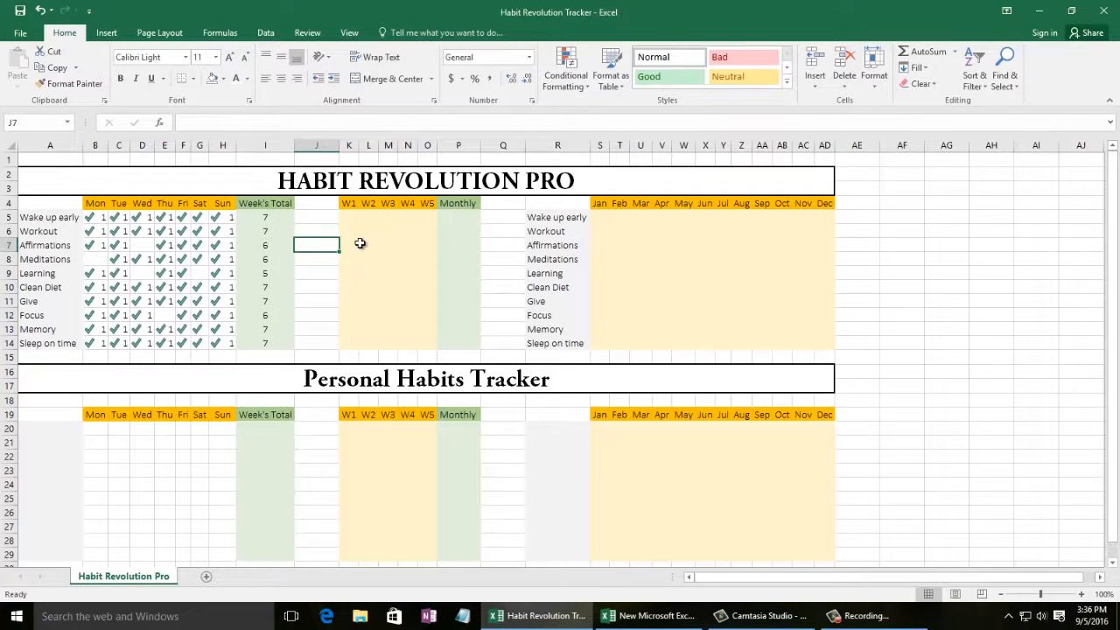
- Copy the ten Week's Total results and paste them as values only into the W1 column, starting at K5
left_click_drag(273, 224, 280, 340)
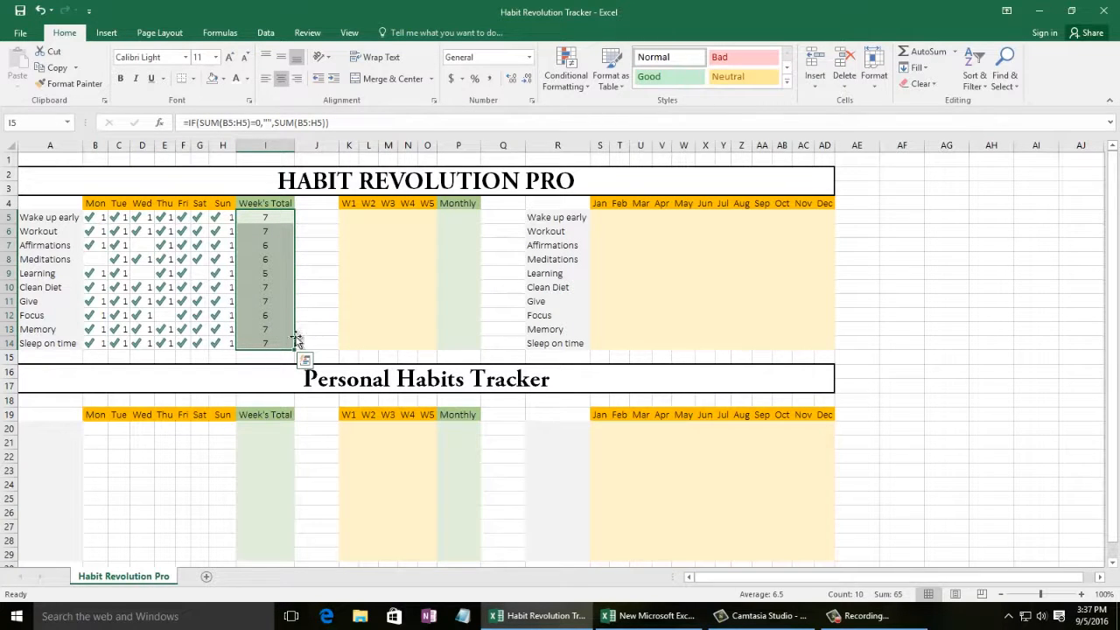
right_click(280, 343)
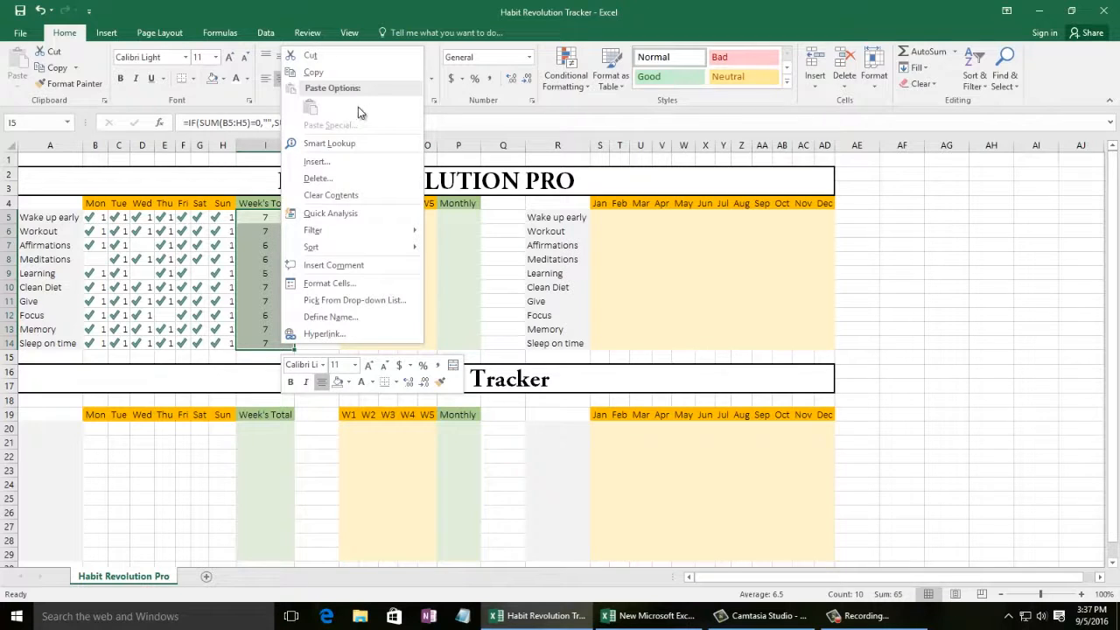
left_click(370, 73)
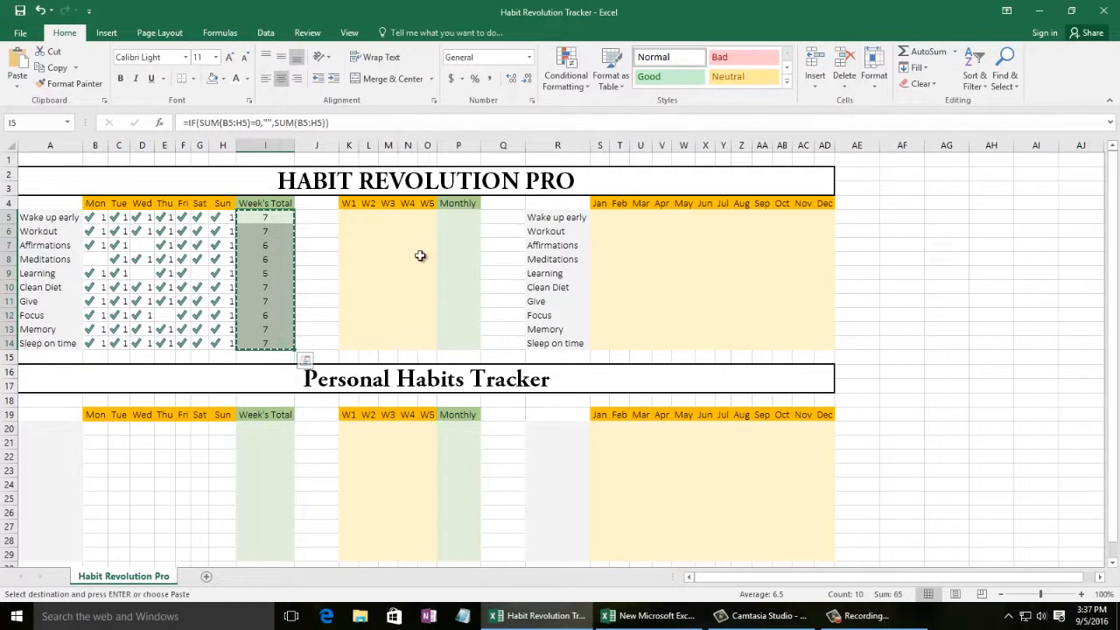
left_click(350, 215)
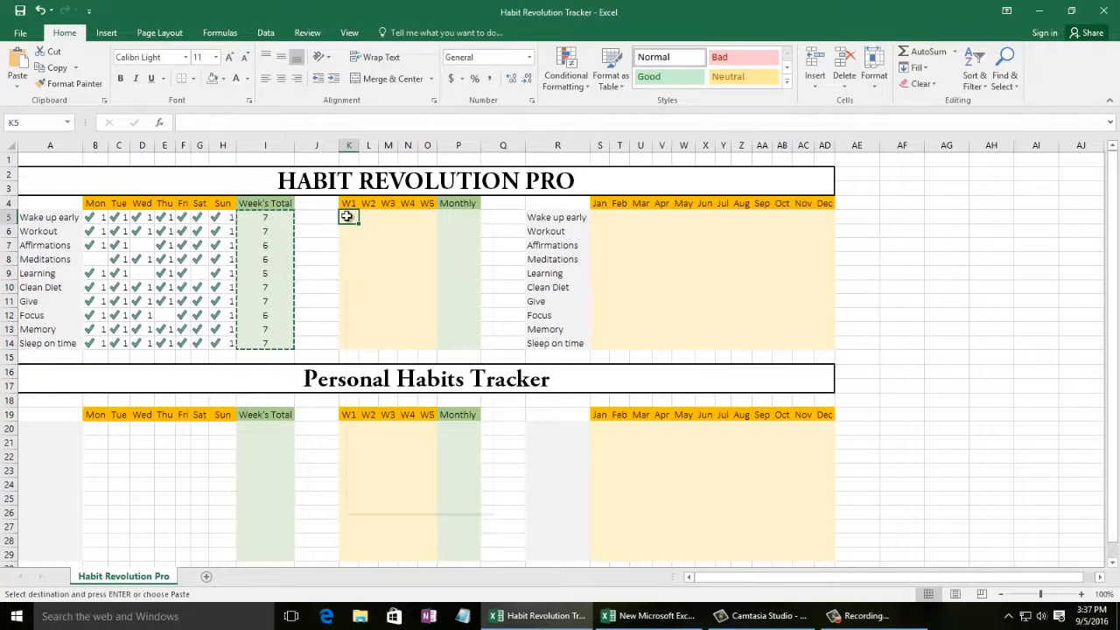
right_click(348, 218)
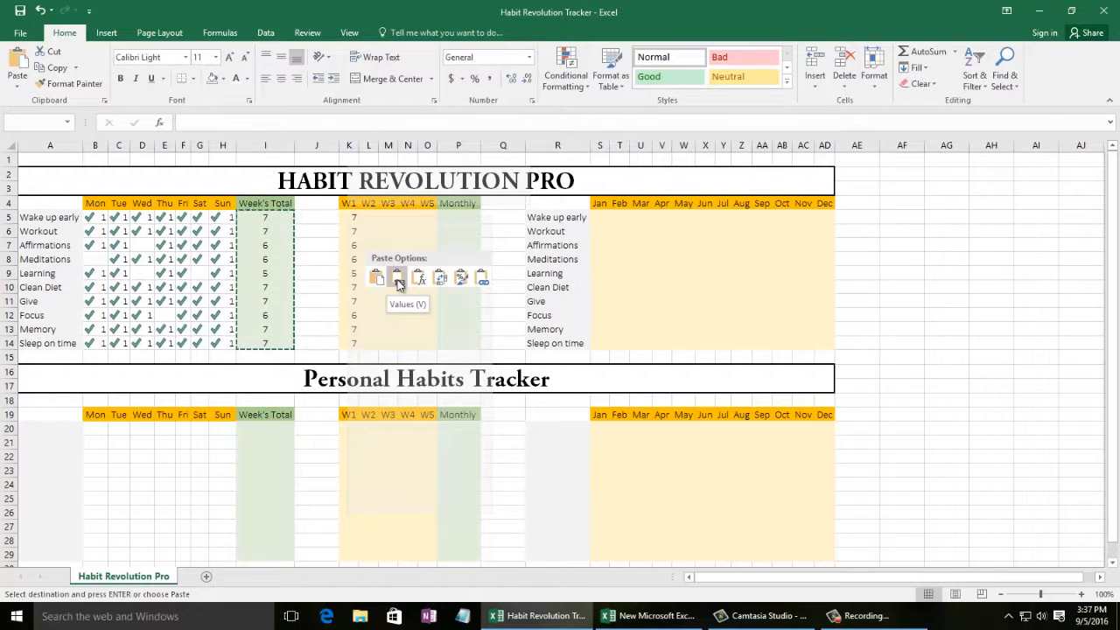
left_click(398, 282)
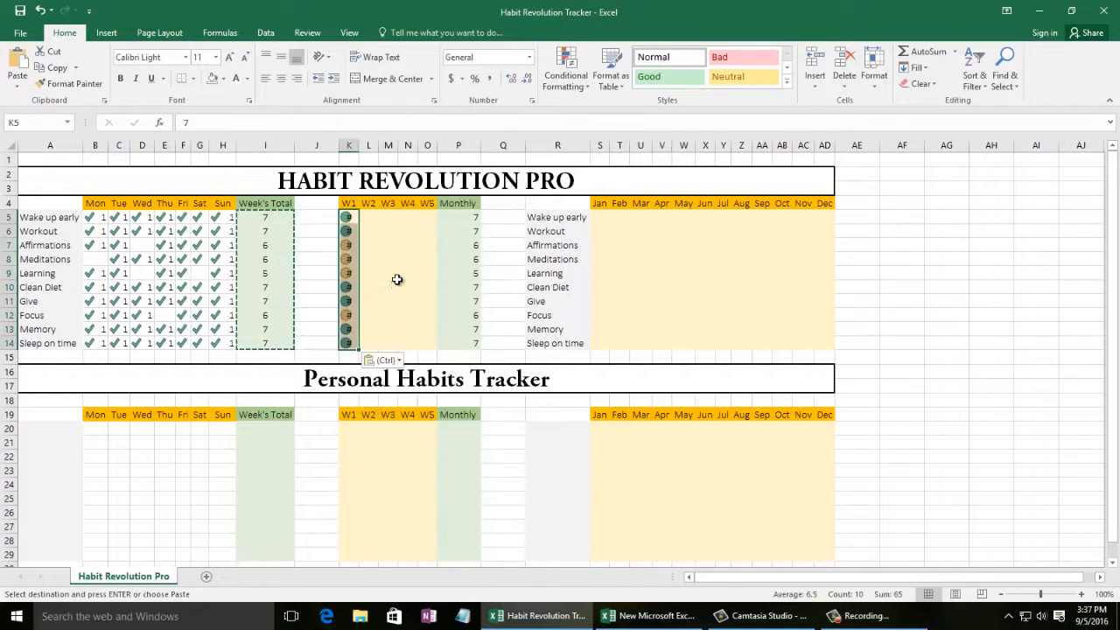
- Widen the W1 column so that its pasted numbers fit beside the icons
left_click_drag(359, 146, 372, 147)
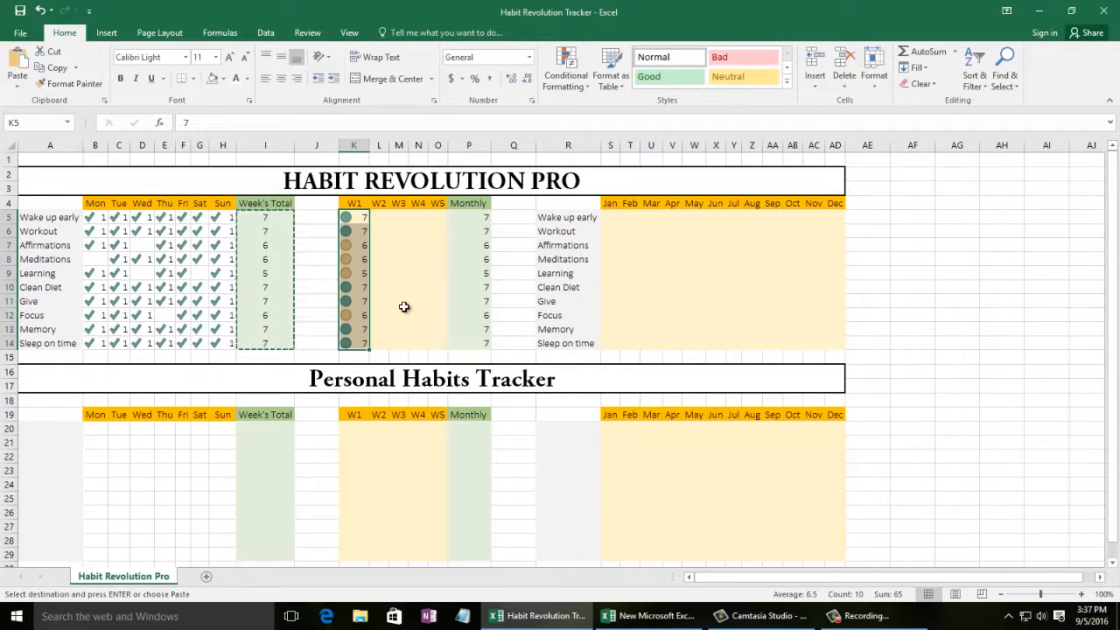
left_click(322, 317)
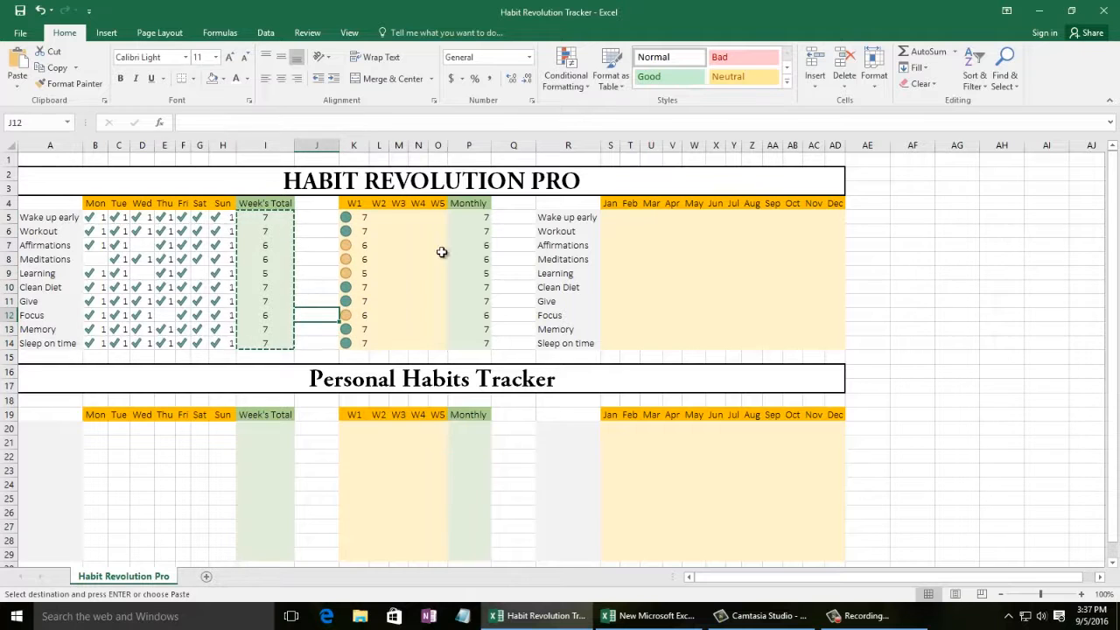
left_click(382, 218)
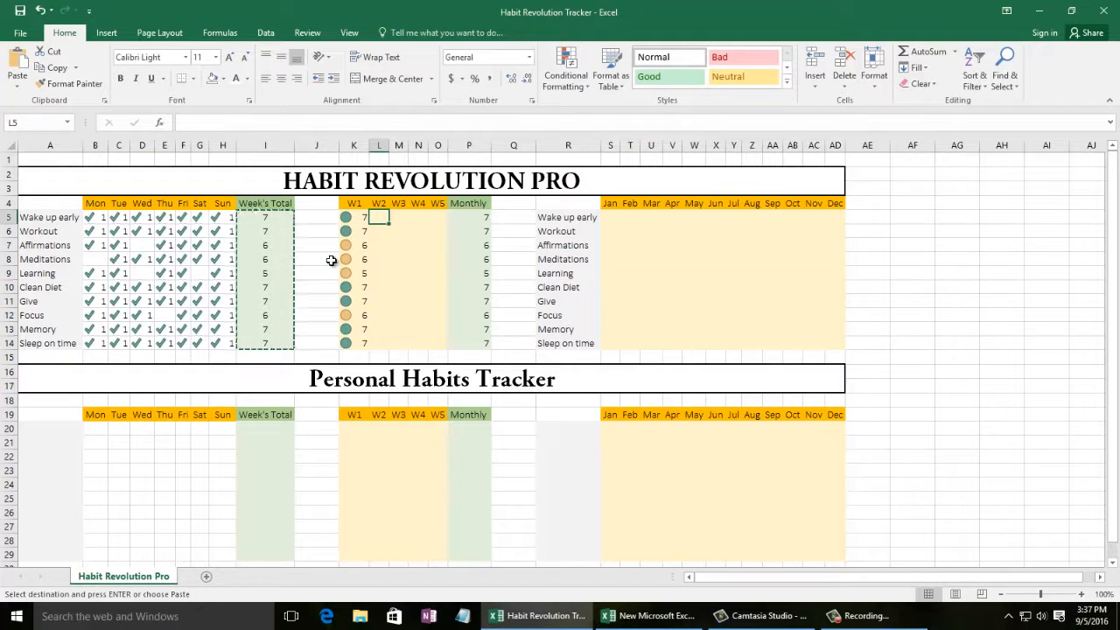
- Clear all habit marks from Monday to Sunday (B5:H14) in the weekly table
left_click_drag(91, 220, 230, 332)
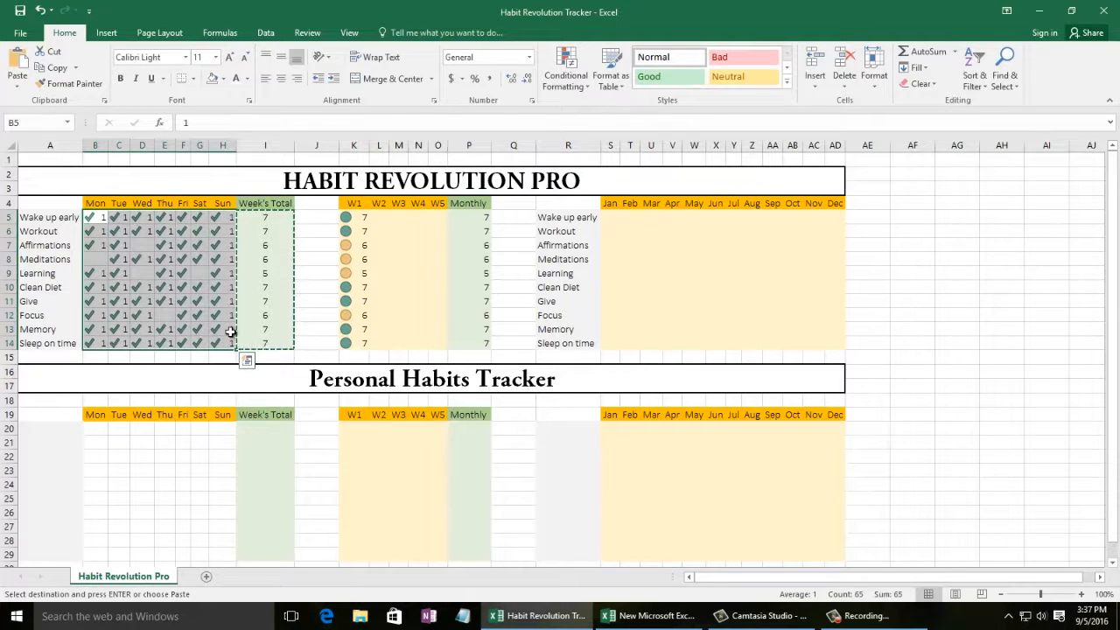
key("Delete")
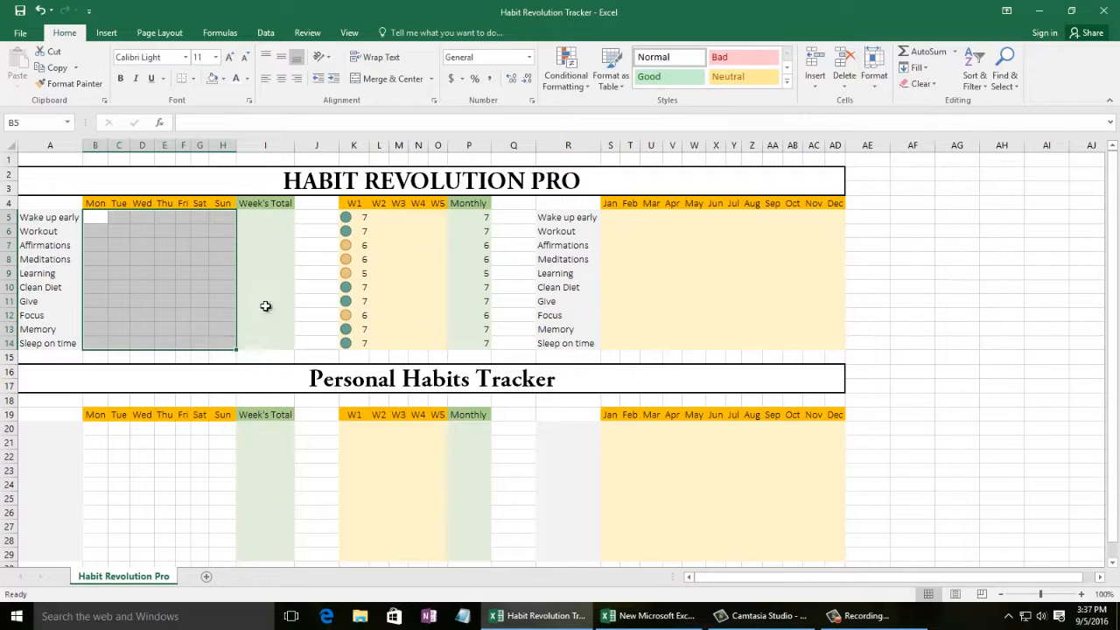
left_click(300, 258)
- Enter 1 in the Monday column for Workout through Give and for Sleep on time, leaving Wake up early, Focus and Memory empty
left_click(102, 220)
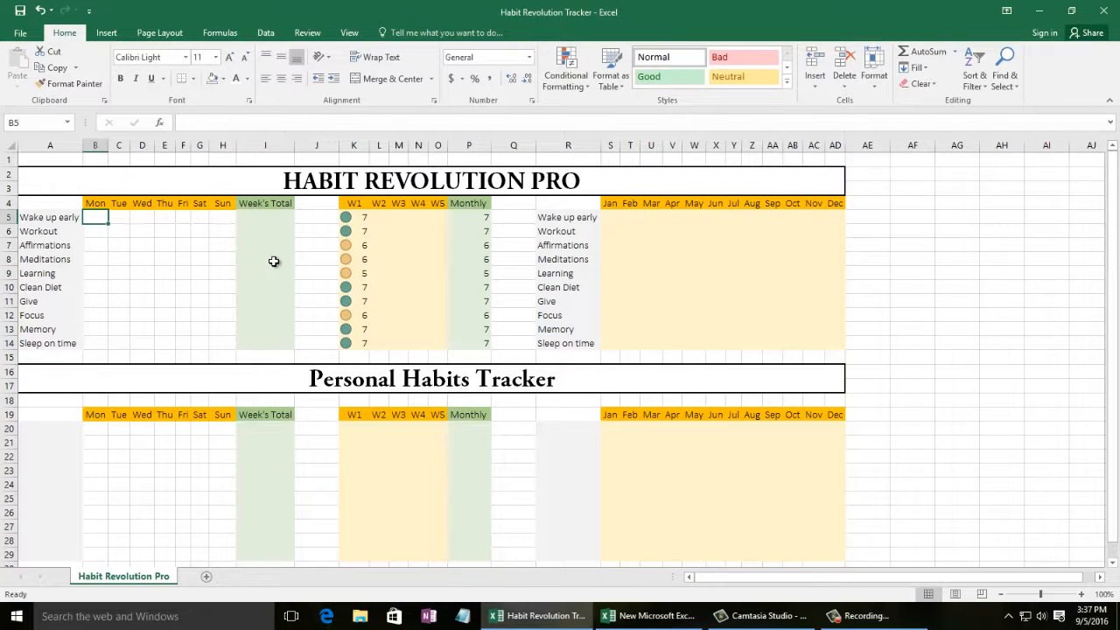
key("Return")
type("1")
key("Return")
type("1")
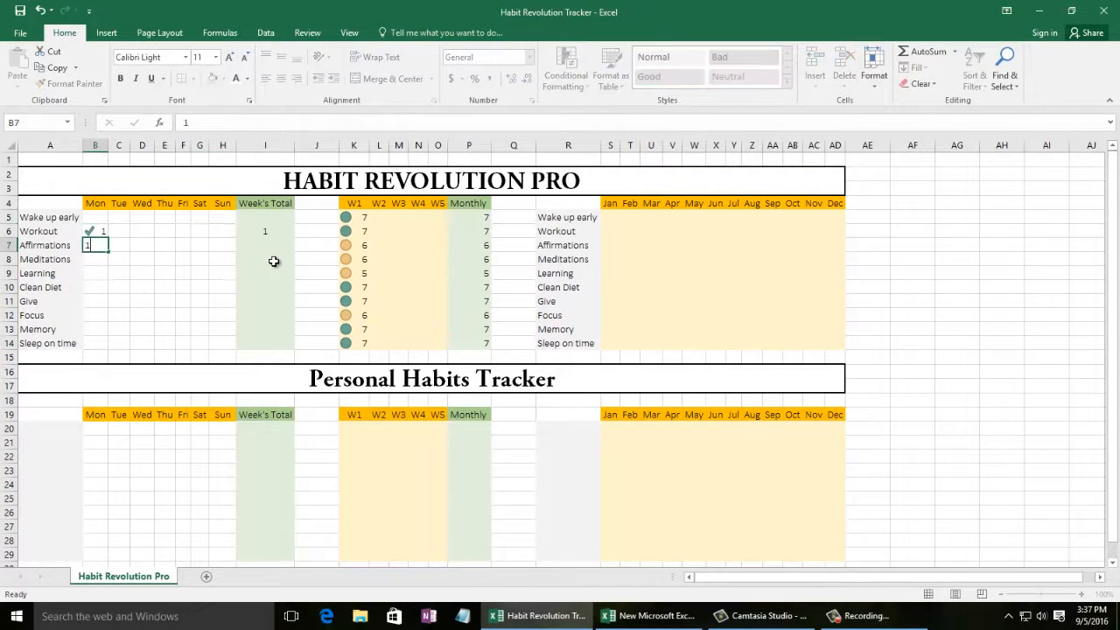
key("Return")
type("1")
key("Return")
type("1")
key("Return")
type("1")
key("Return")
type("1")
key("Return")
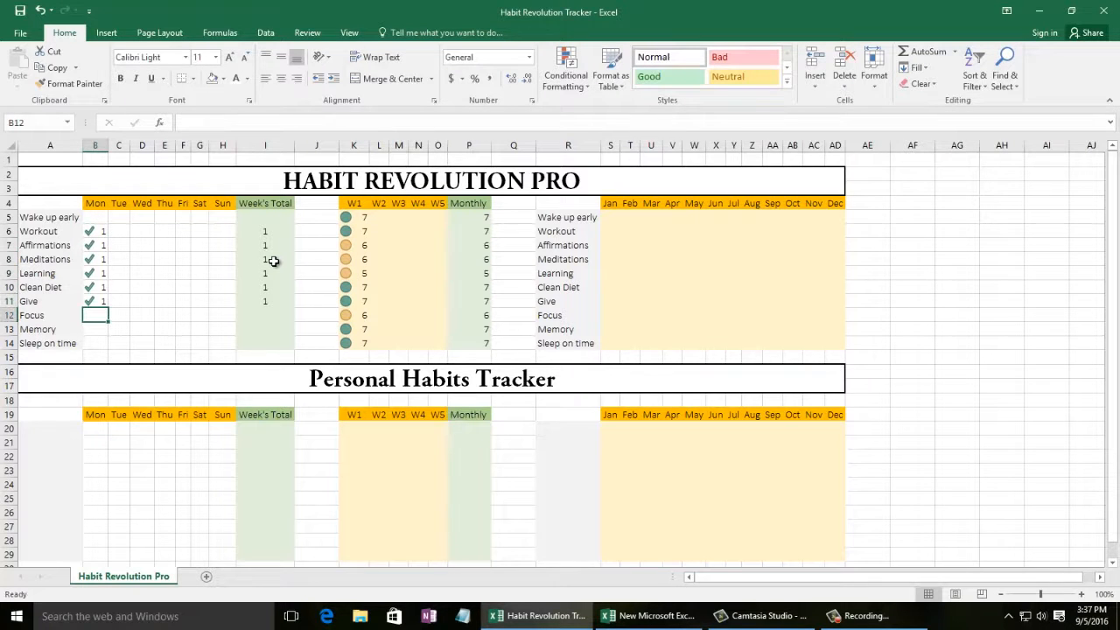
key("Return")
key("Return")
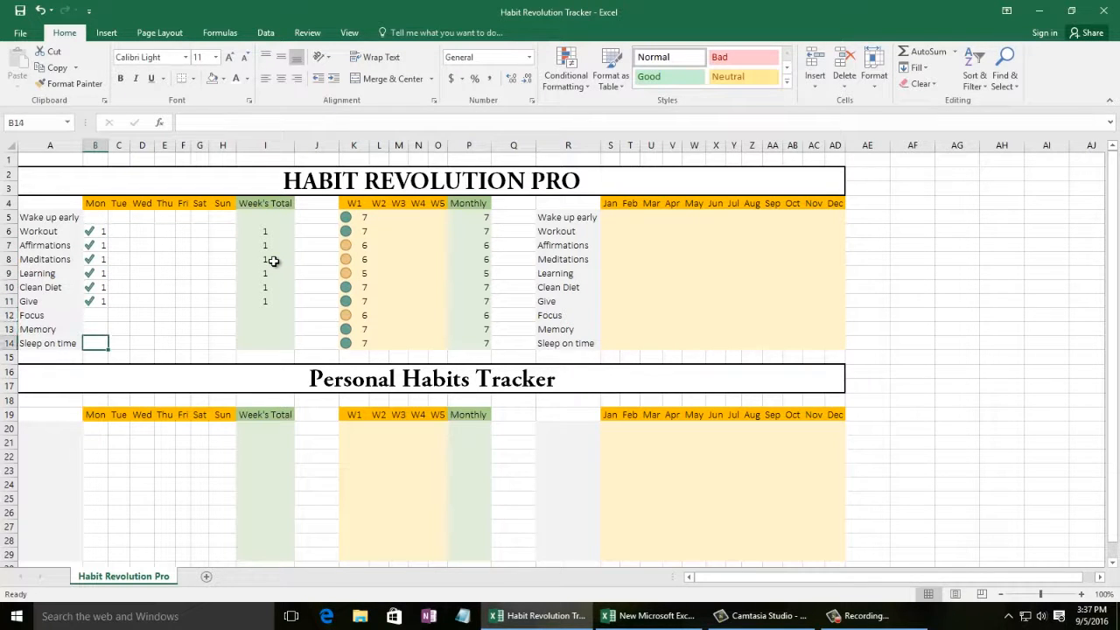
type("1")
key("Return")
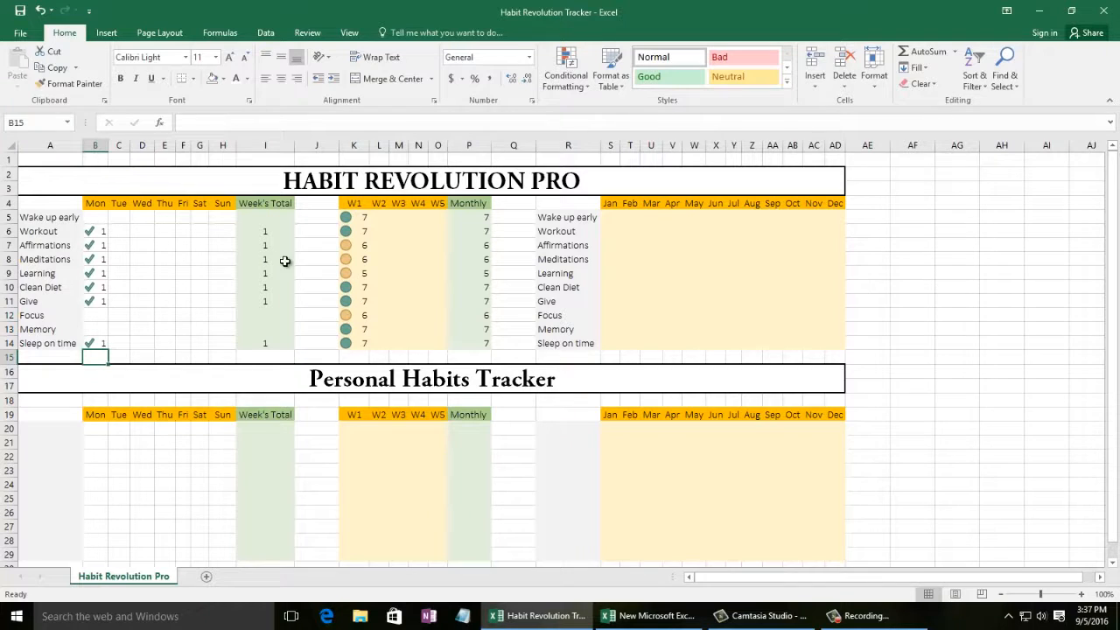
- Enter 1 in the Tuesday column for the five habits from Wake up early through Learning
left_click(116, 218)
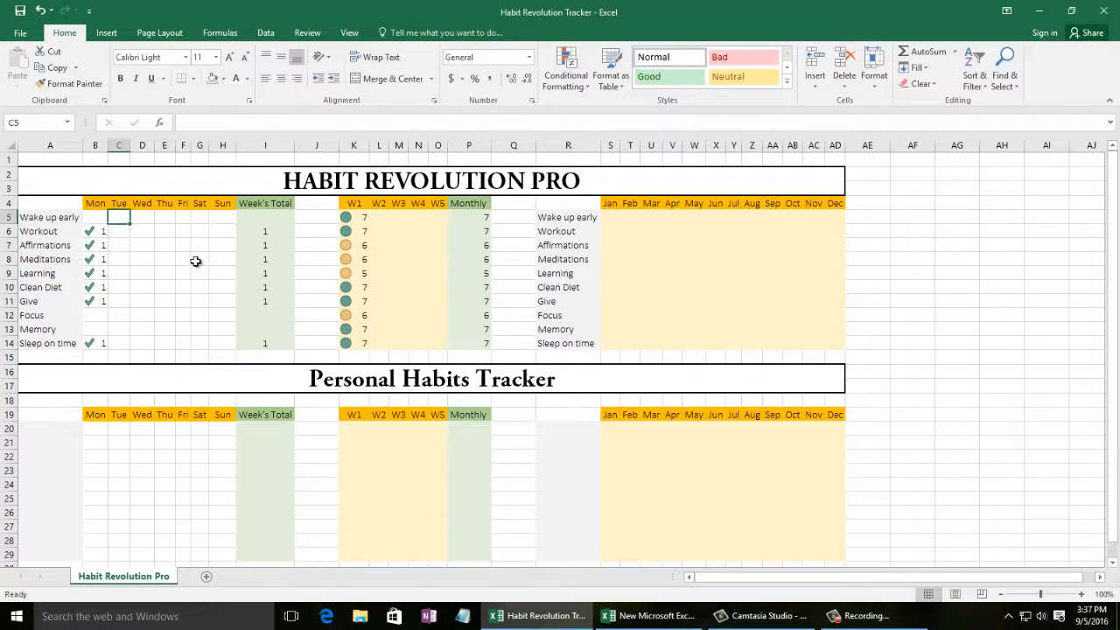
type("1")
key("Return")
type("1")
key("Return")
type("1")
key("Return")
type("1 1")
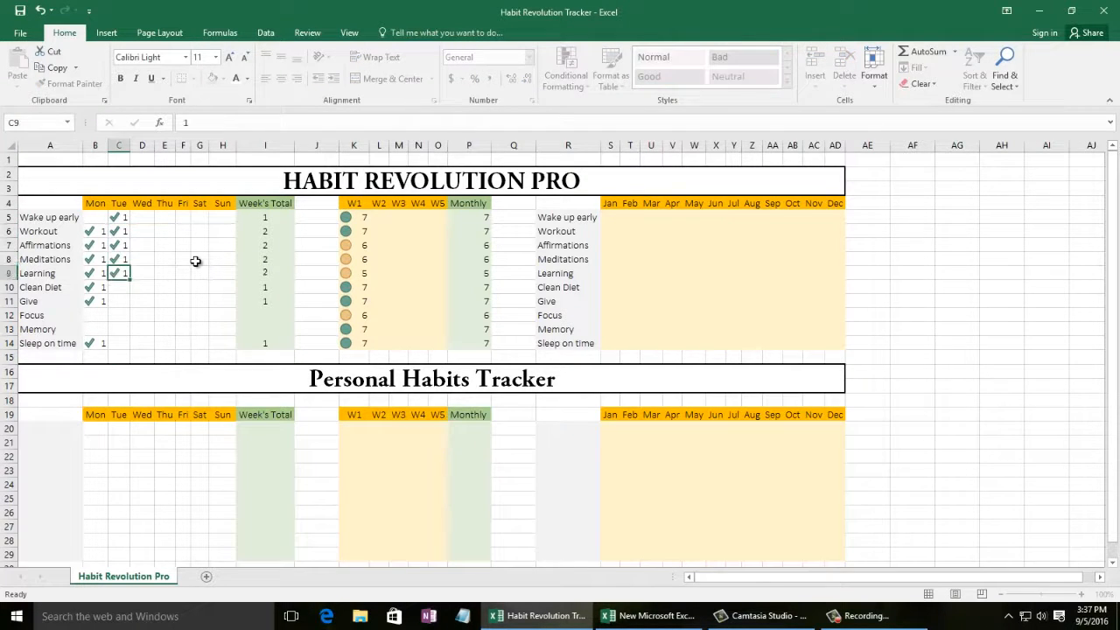
key("Return")
key("Return")
left_click(230, 216)
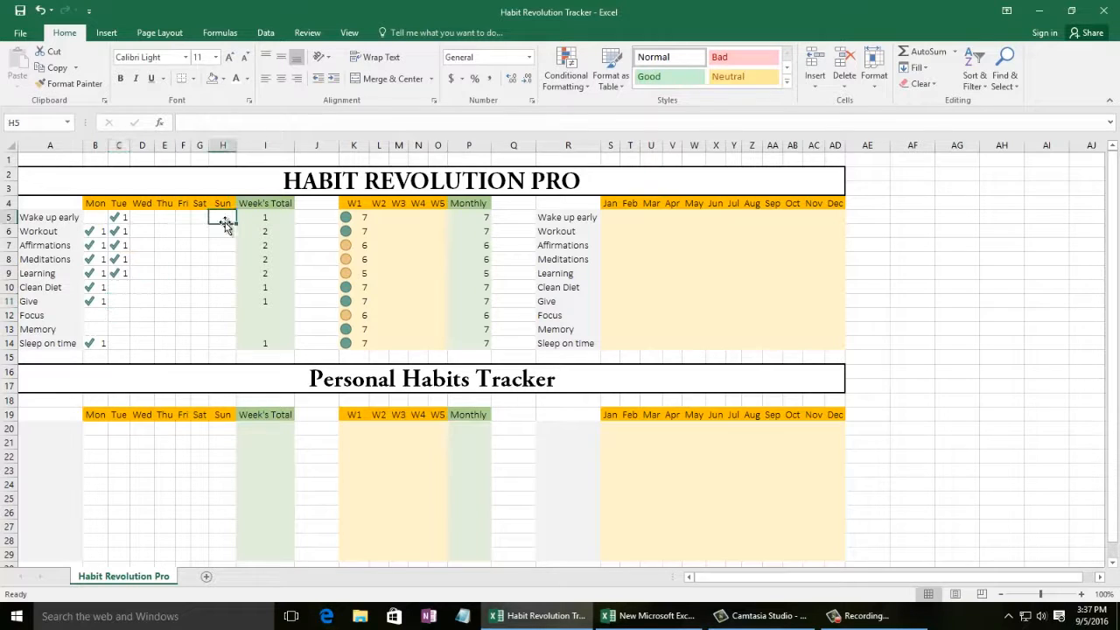
left_click_drag(113, 219, 121, 272)
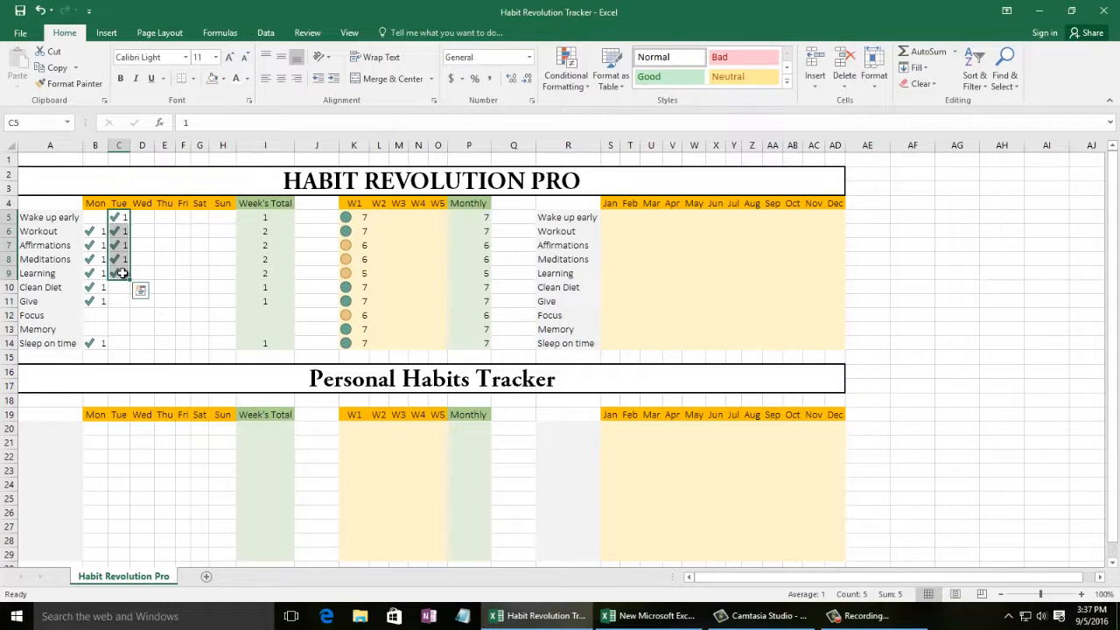
key("ctrl+c")
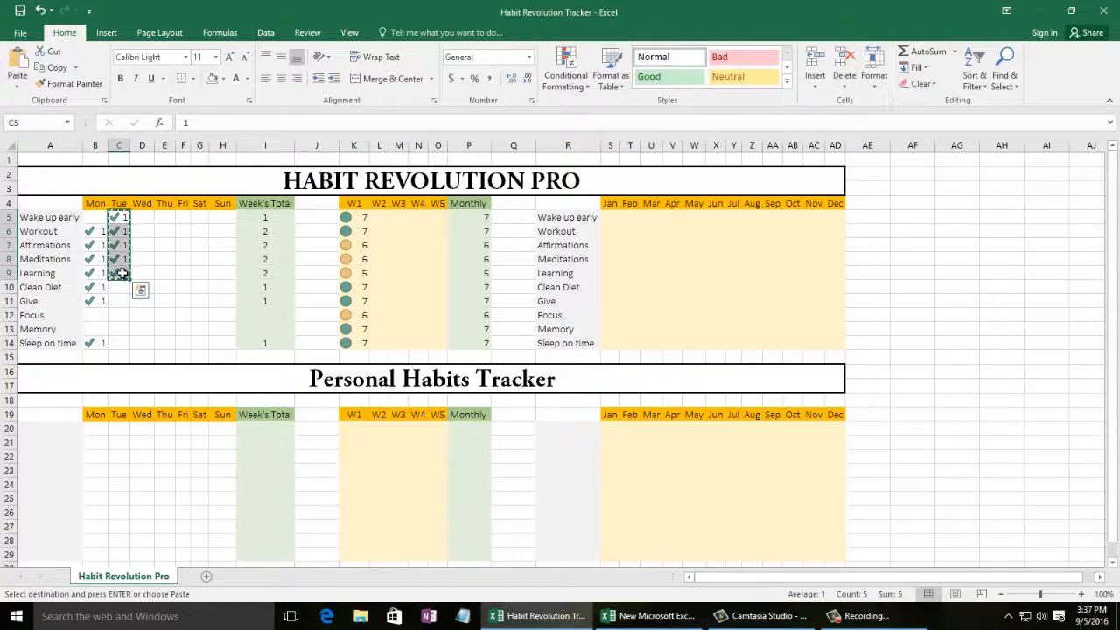
- Copy the ten Week's Total results and paste them as values only into the W2 column, starting at L5
left_click(283, 217)
left_click_drag(283, 217, 293, 342)
right_click(292, 343)
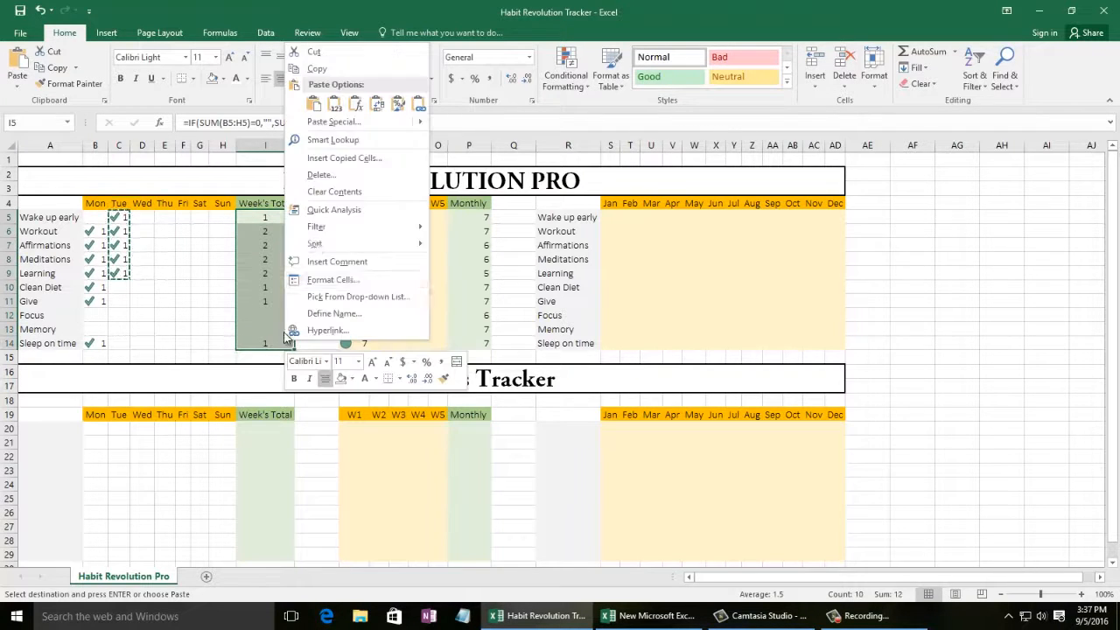
left_click(317, 69)
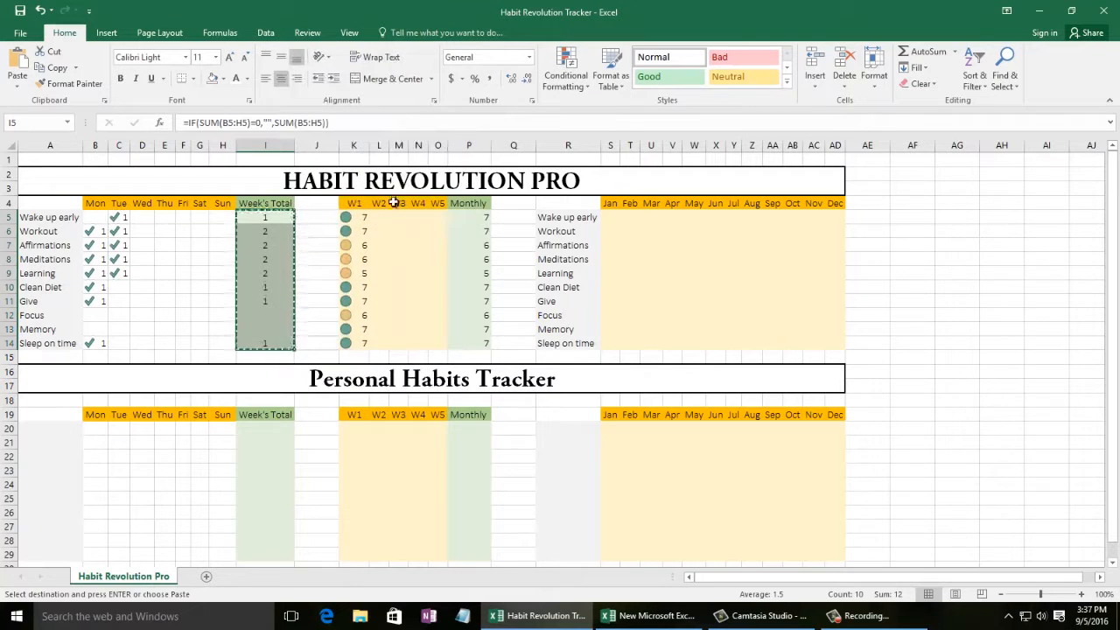
left_click(384, 219)
right_click(384, 219)
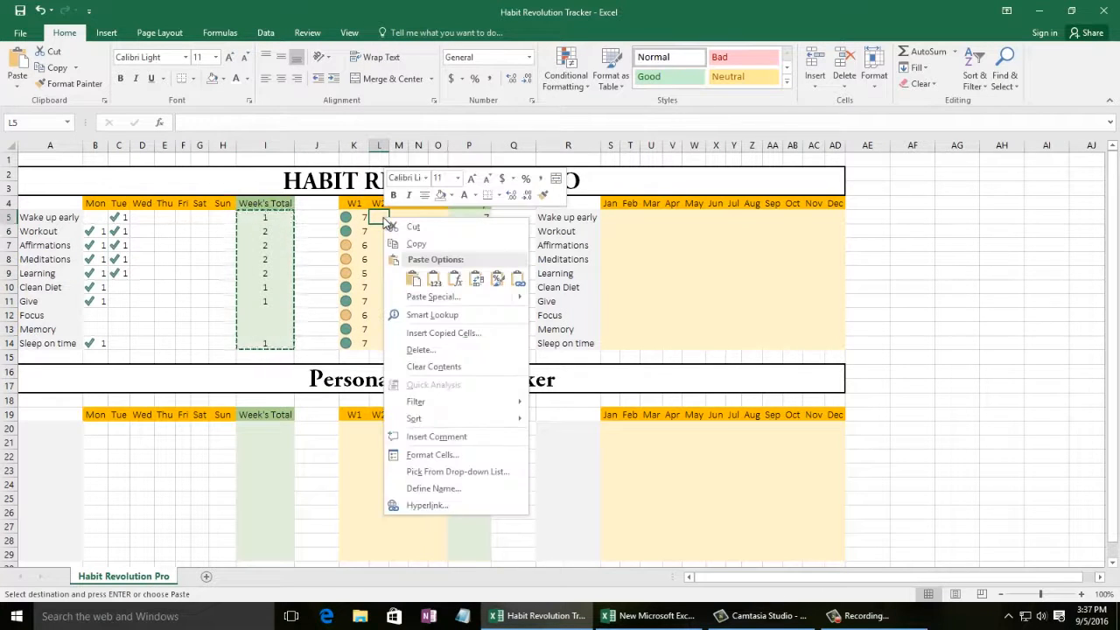
left_click(434, 279)
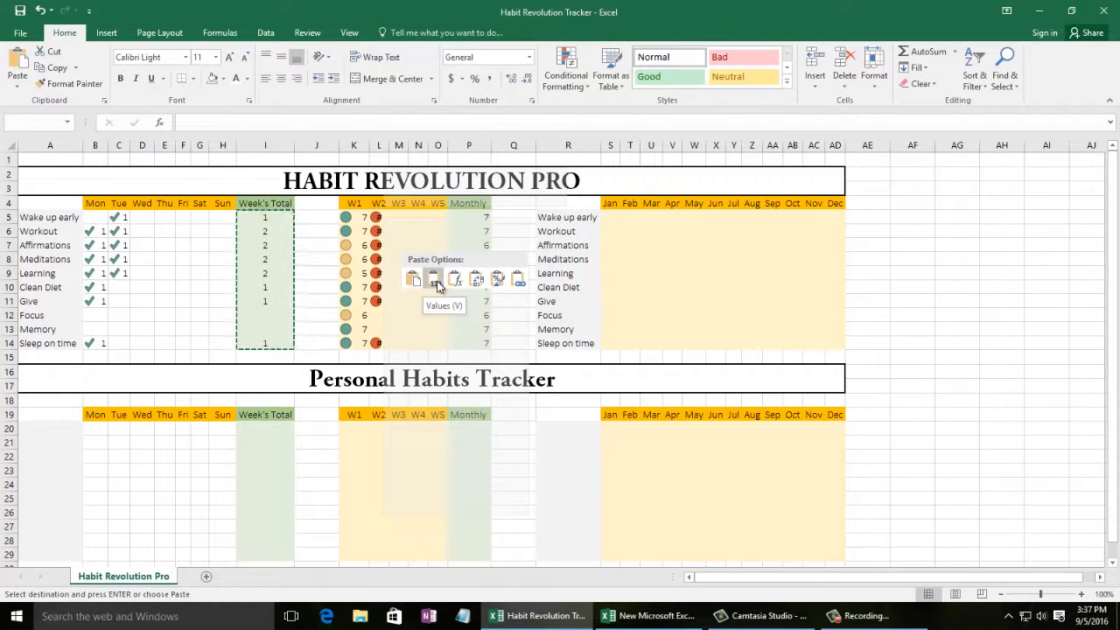
left_click(434, 280)
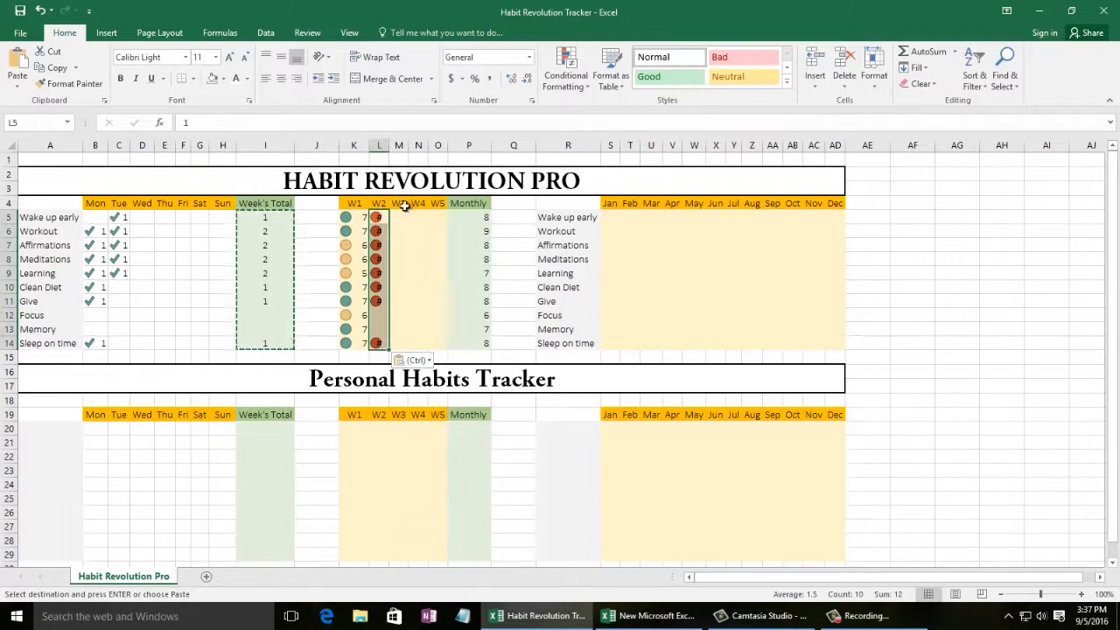
- Widen the W2 column so that its pasted numbers fit beside the icons
left_click_drag(390, 151, 404, 147)
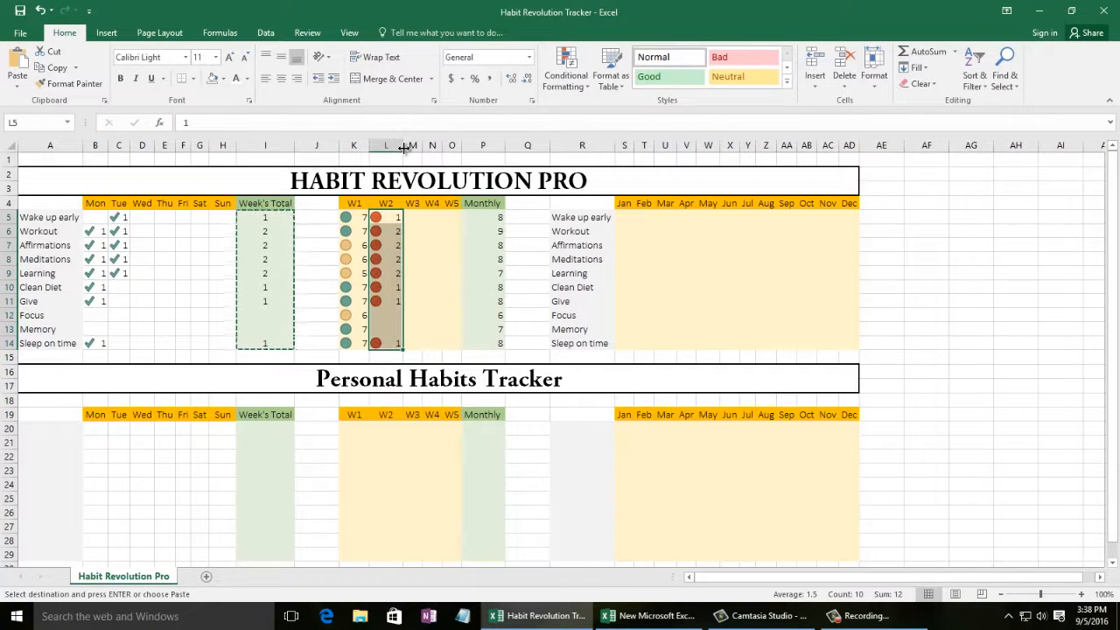
left_click(417, 270)
left_click_drag(349, 216, 400, 338)
left_click(427, 286)
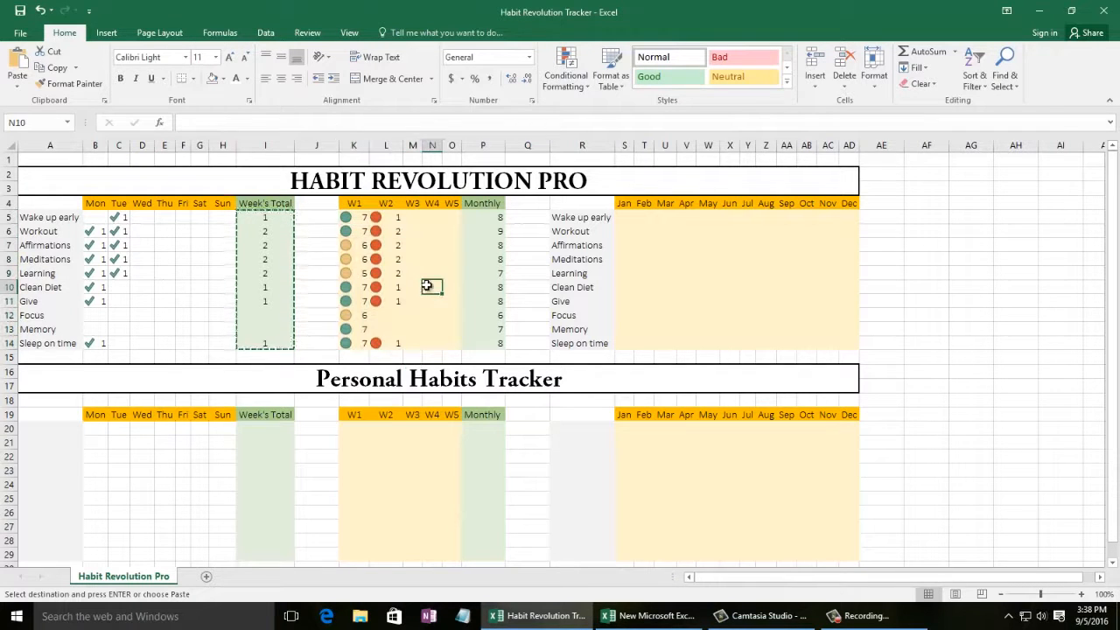
- Examine the coloured icons and weekly totals in the W1 column, habit by habit, and clear the pending copy selection
left_click(356, 220)
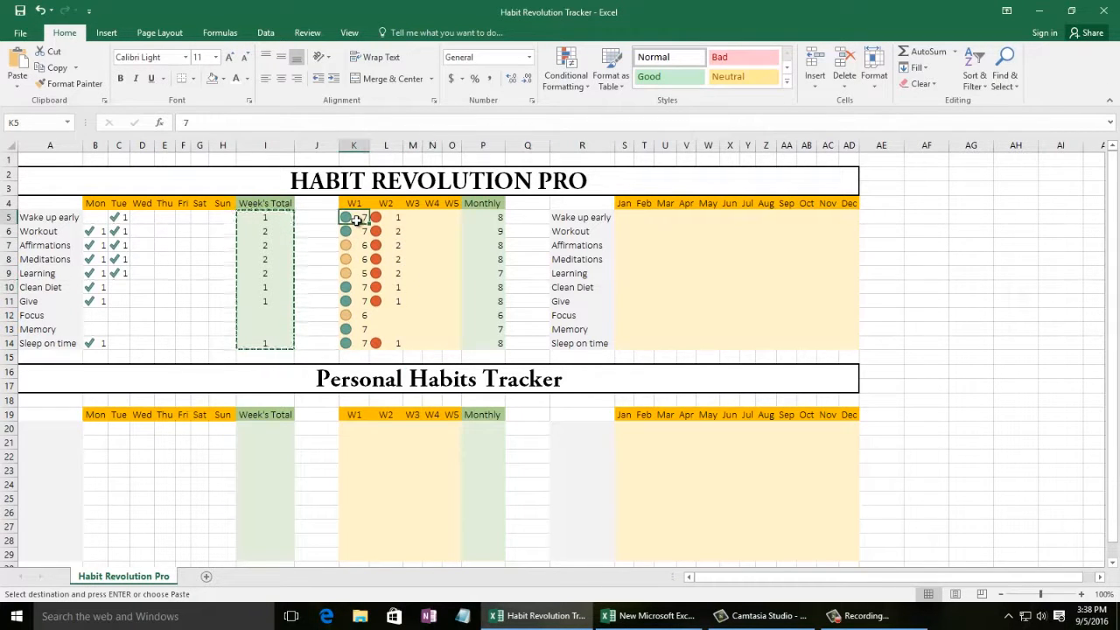
left_click(353, 248)
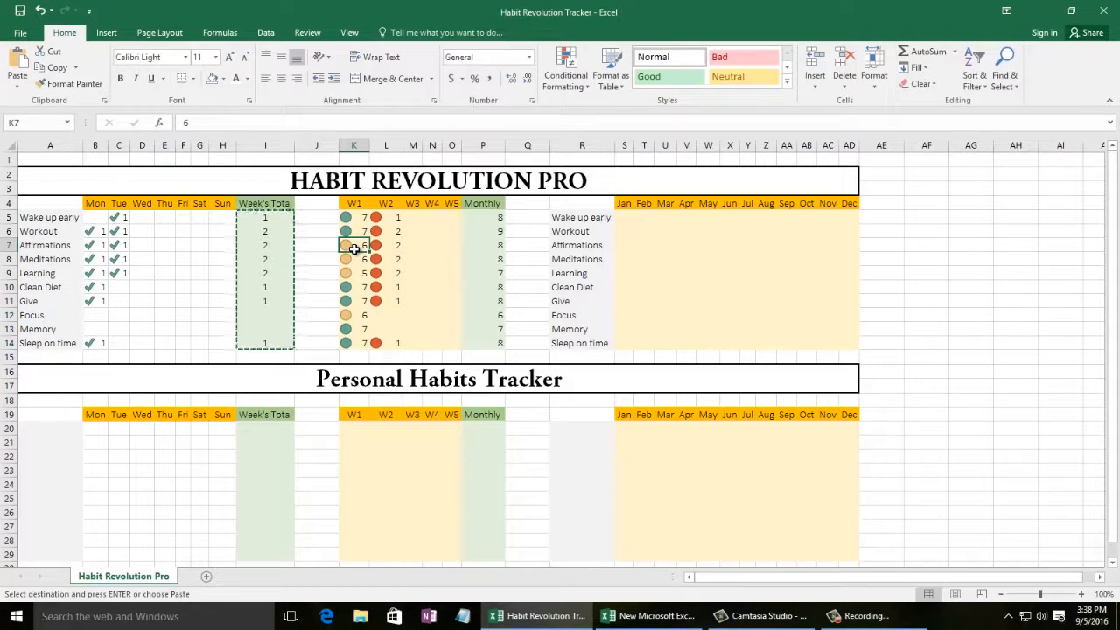
left_click(384, 256)
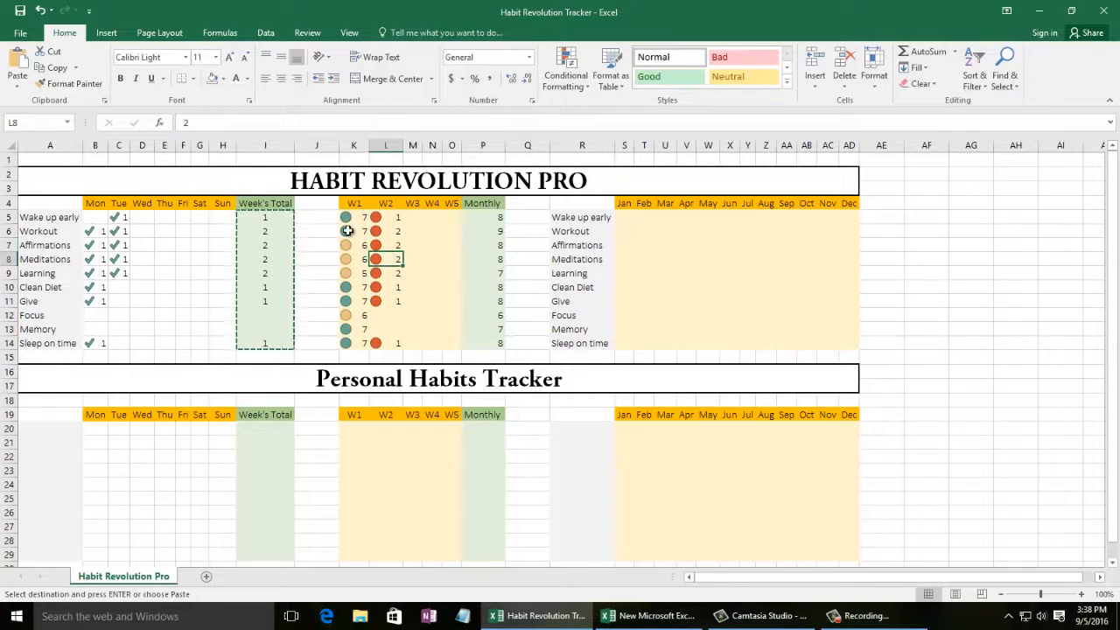
left_click(361, 220)
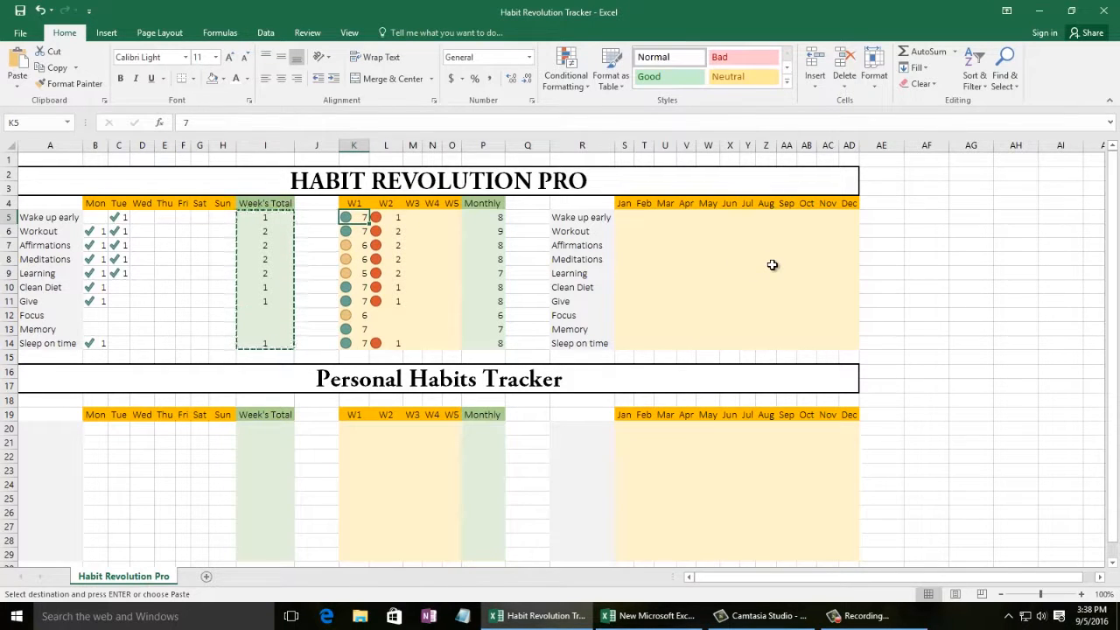
key("Escape")
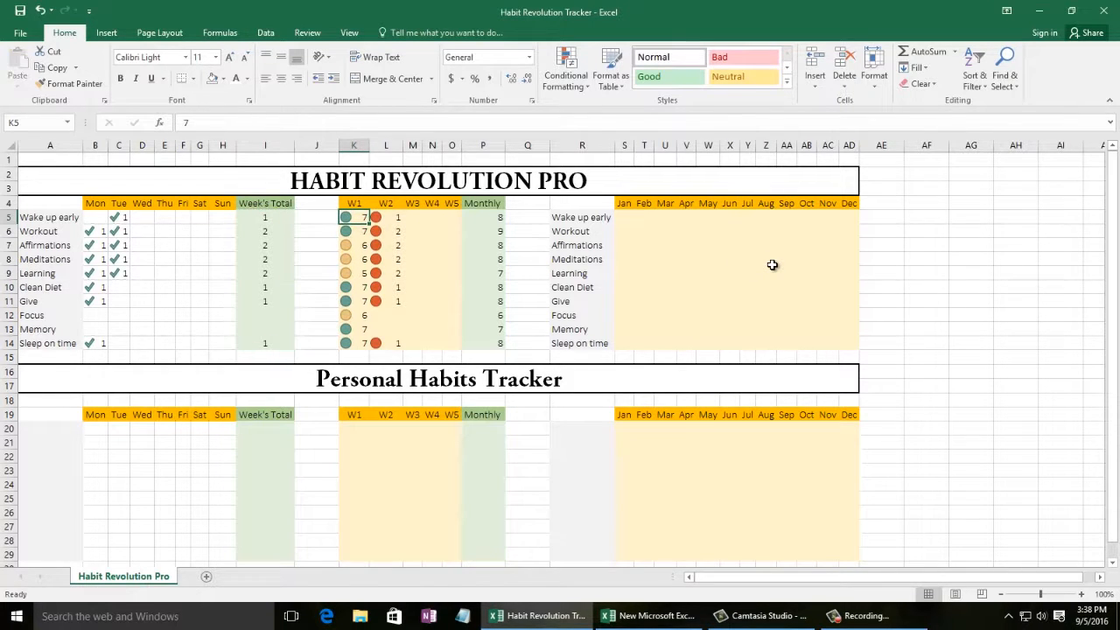
left_click(357, 231)
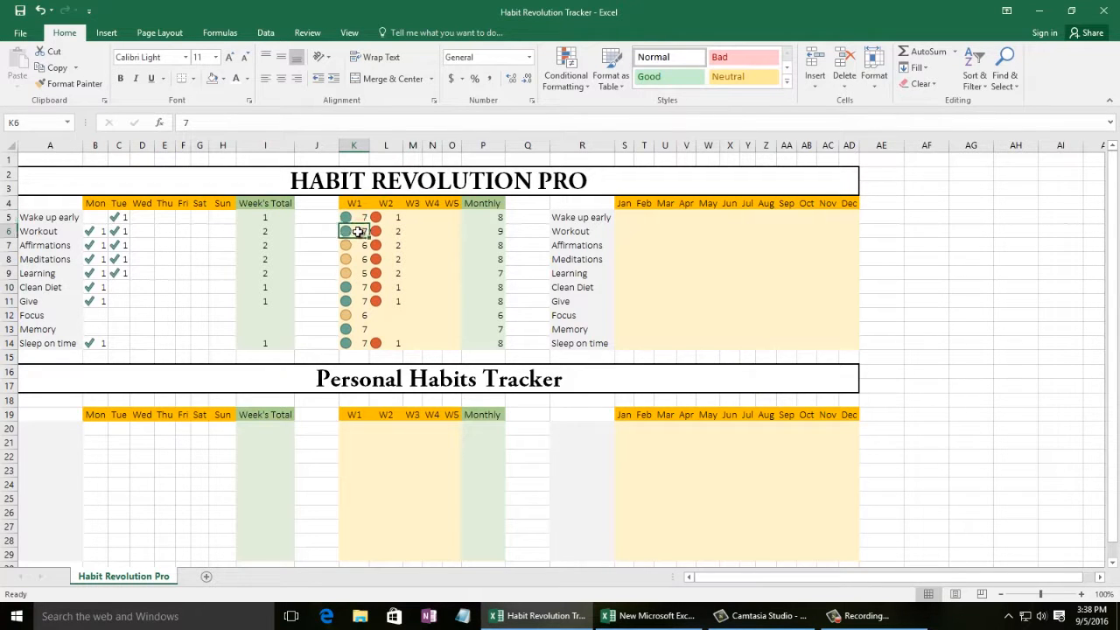
left_click(67, 231)
left_click(357, 218)
left_click(362, 231)
left_click(362, 271)
left_click(363, 245)
left_click(362, 259)
left_click(362, 273)
left_click(359, 254)
left_click(358, 246)
left_click(361, 259)
left_click(362, 273)
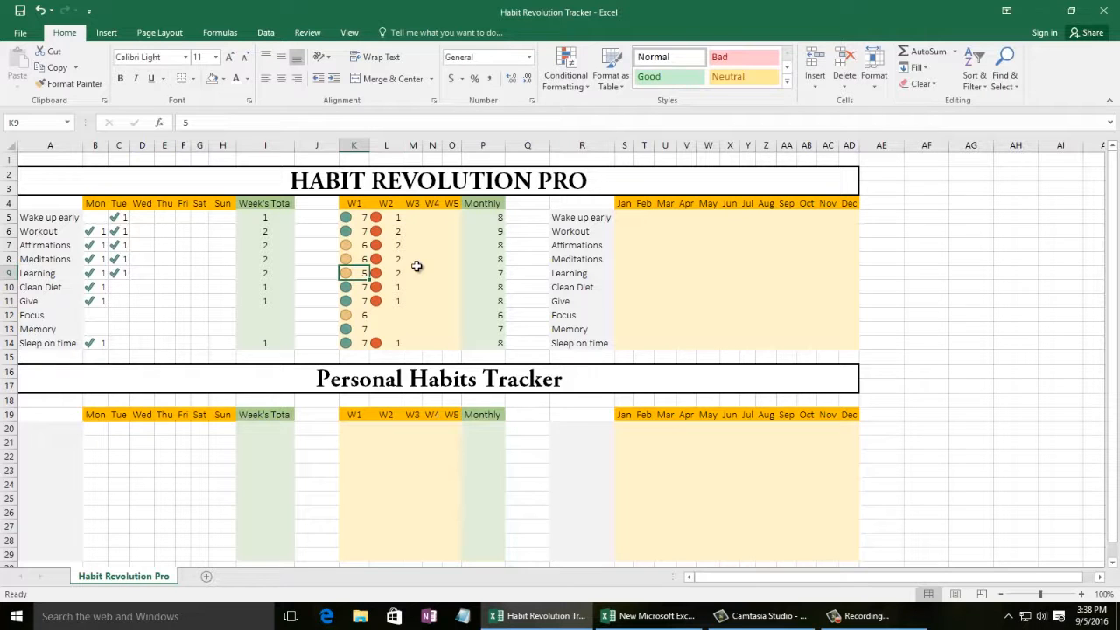
- Examine the coloured icons and weekly totals in the W2 column from Wake up early down to Give
left_click(388, 288)
left_click(393, 259)
left_click(394, 244)
left_click(393, 231)
left_click(394, 219)
left_click(395, 246)
left_click(396, 260)
left_click(398, 275)
left_click(398, 289)
left_click(396, 299)
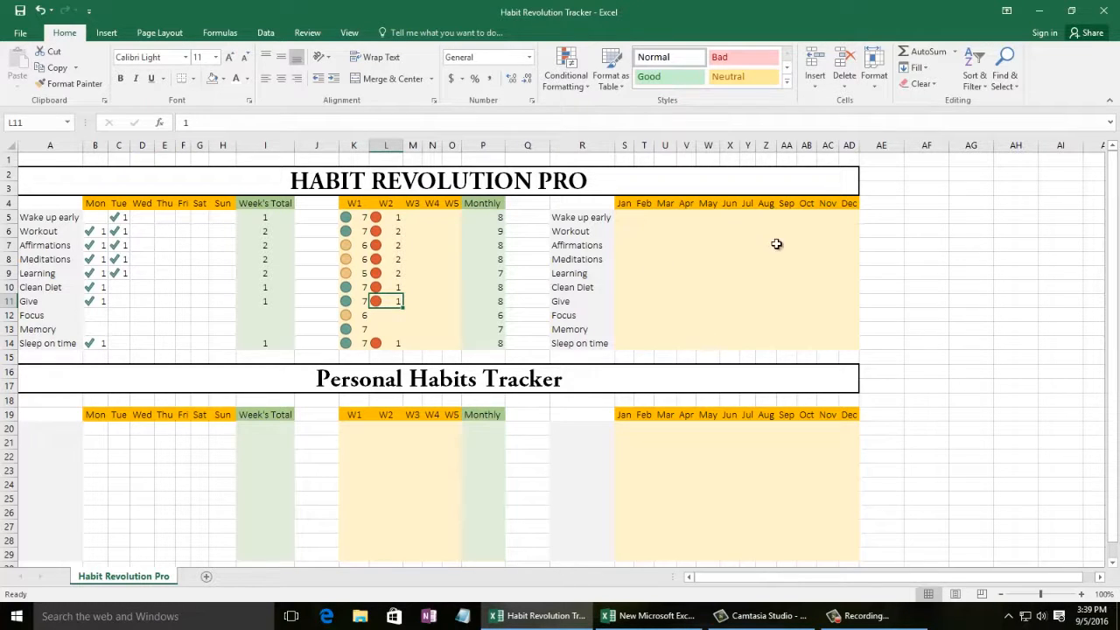
left_click(708, 259)
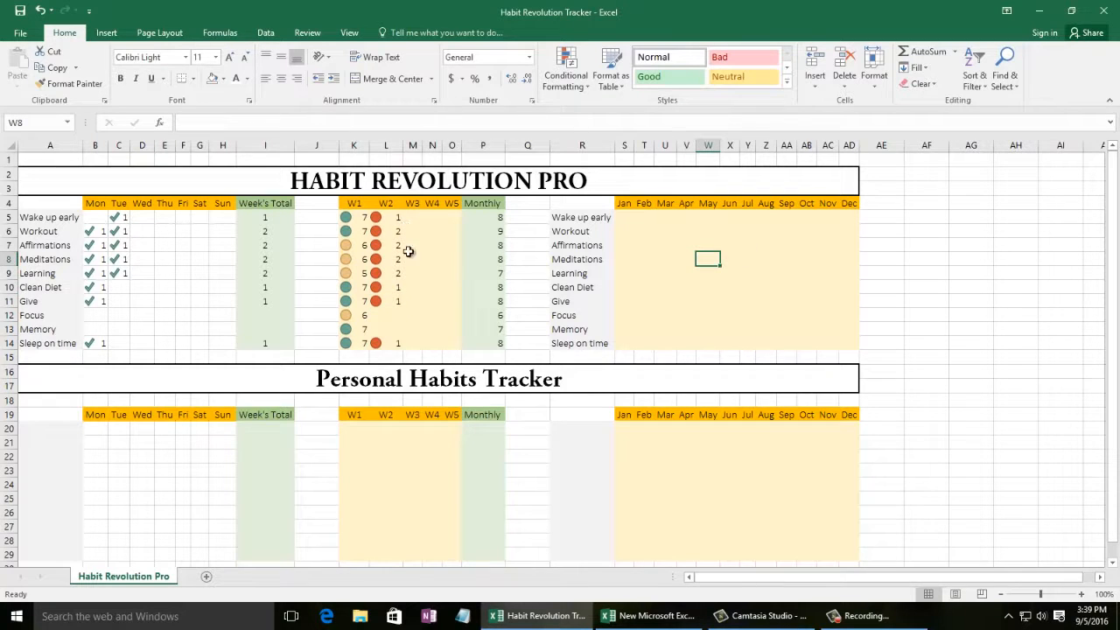
- Copy the W1 and W2 results into the W3 and W4 columns, starting at M5, and widen both columns to fit the numbers
left_click_drag(374, 223, 357, 343)
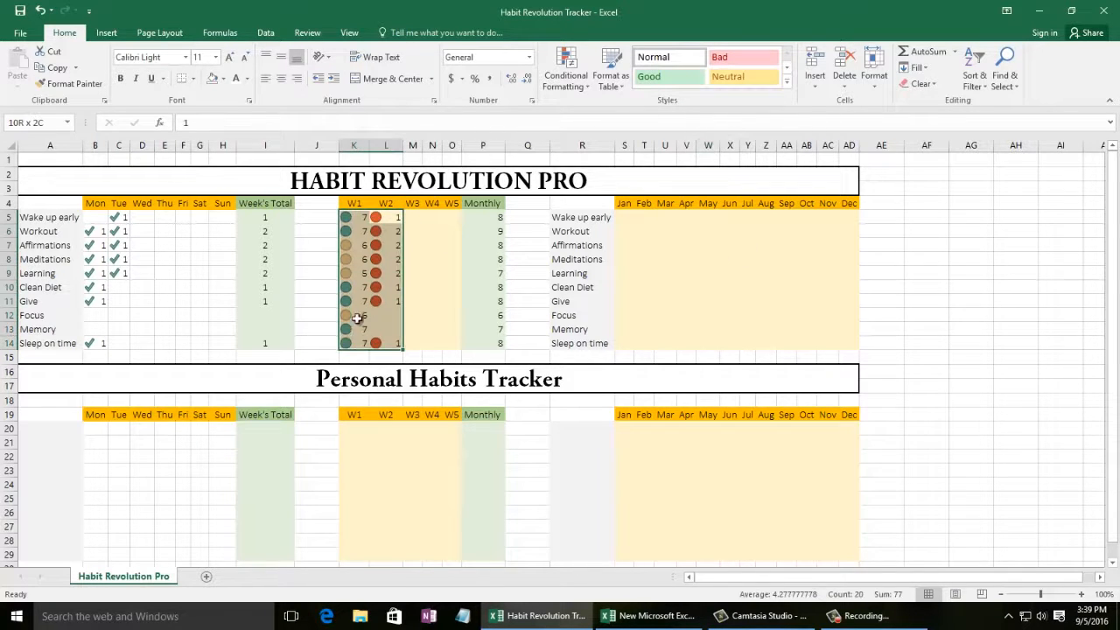
right_click(383, 268)
left_click(417, 294)
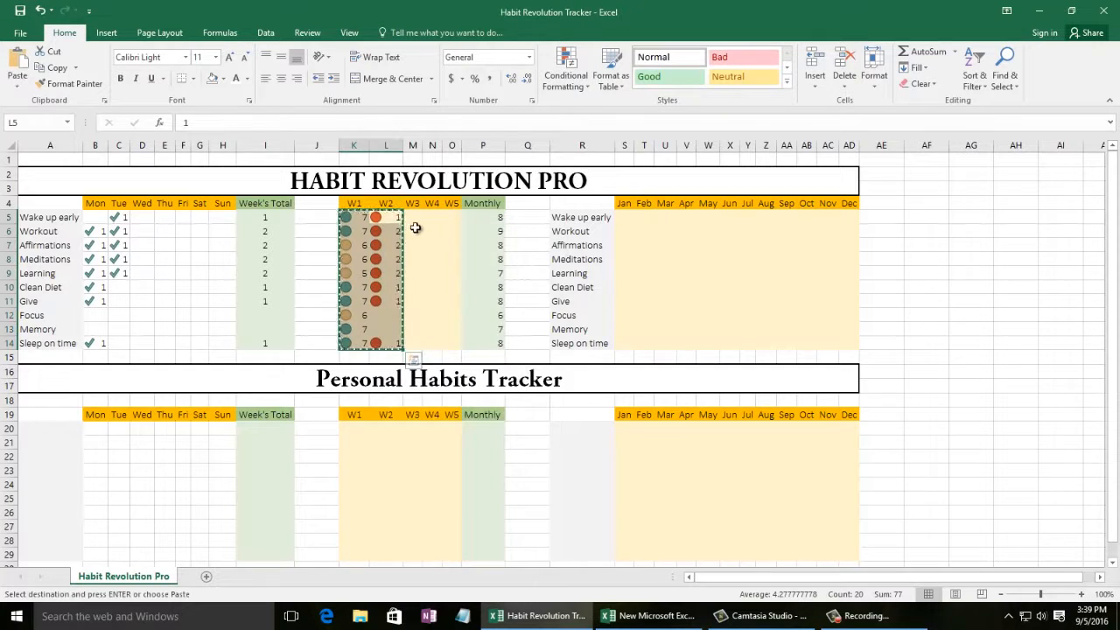
left_click(412, 219)
right_click(414, 219)
left_click(486, 283)
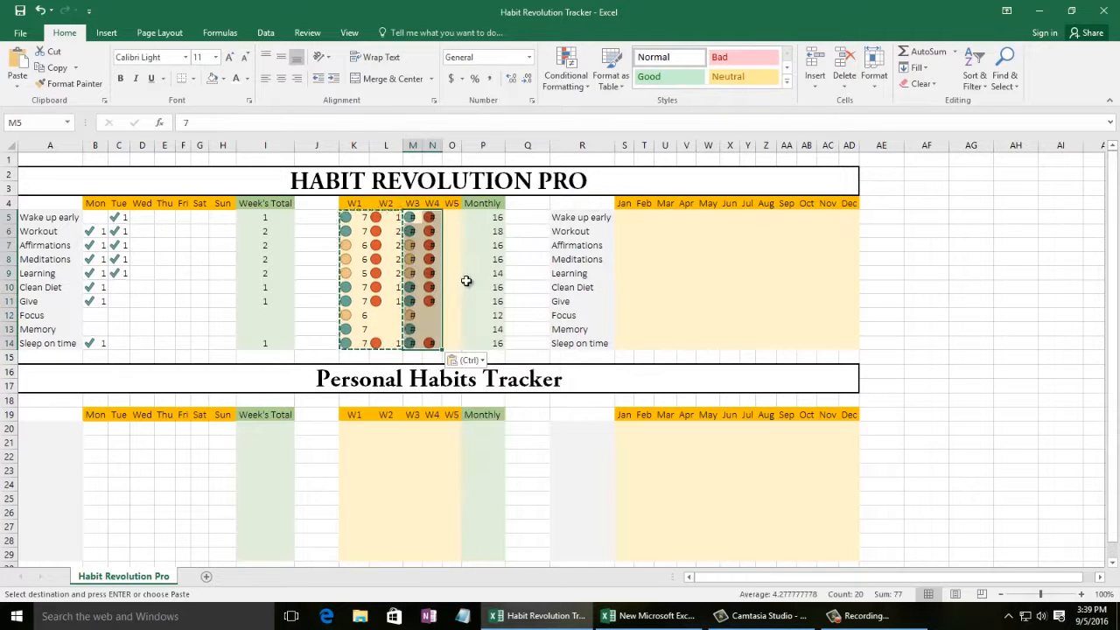
mouse_move(447, 154)
left_mouse_down()
mouse_move(453, 147)
mouse_move(428, 147)
left_mouse_up()
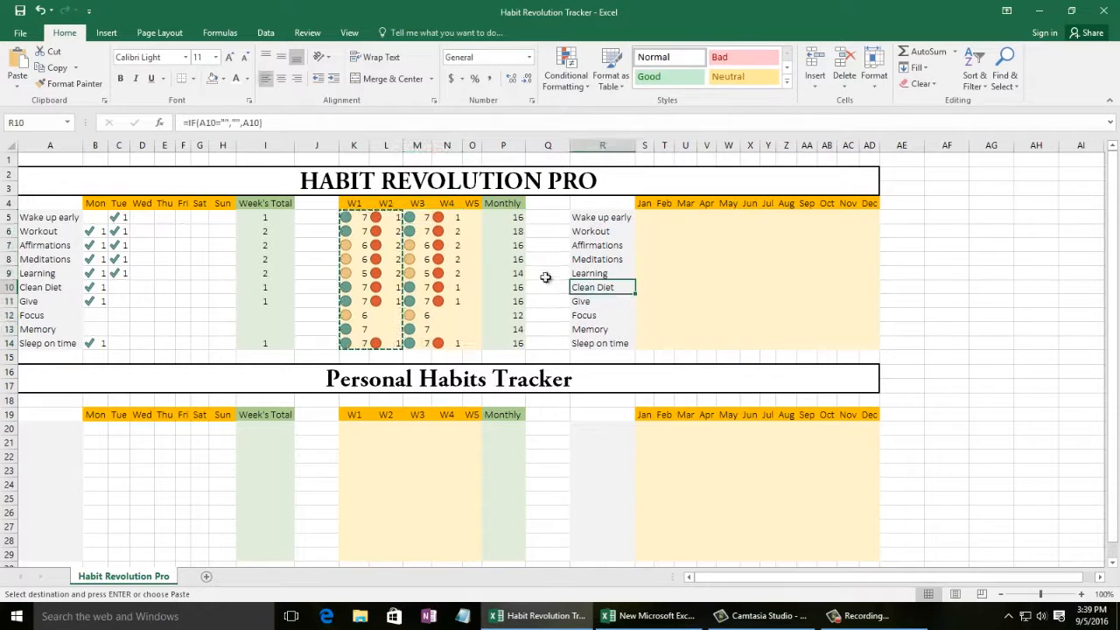
- Copy the Monthly totals from Wake up early to Sleep on time and paste them as values into the Sep column, starting at AA5
left_click(512, 219)
left_click_drag(514, 238, 520, 345)
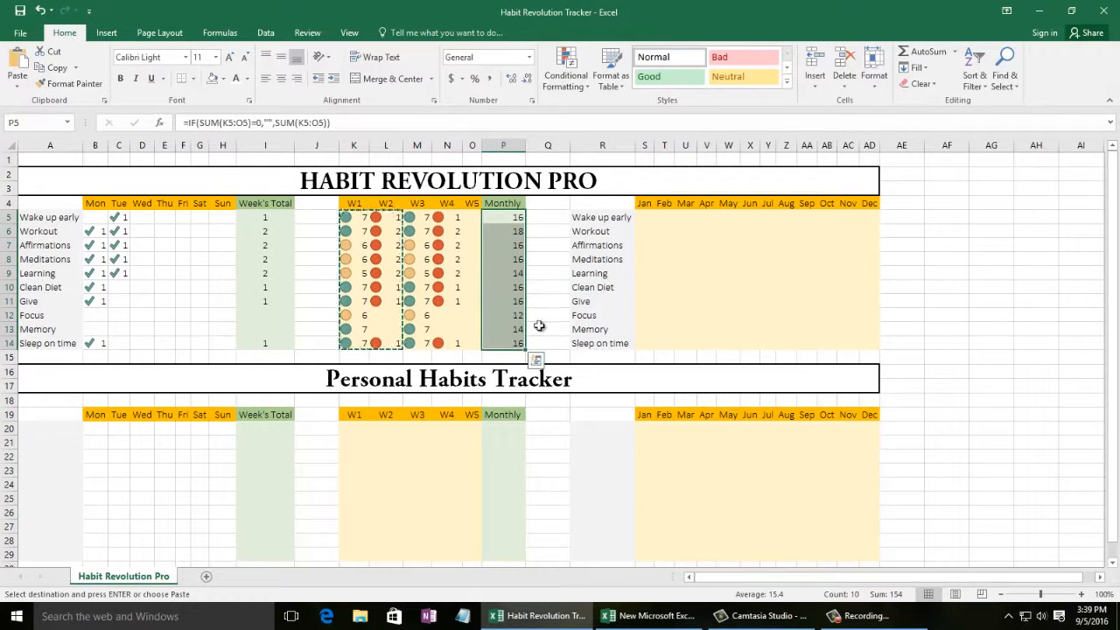
right_click(509, 219)
left_click(534, 242)
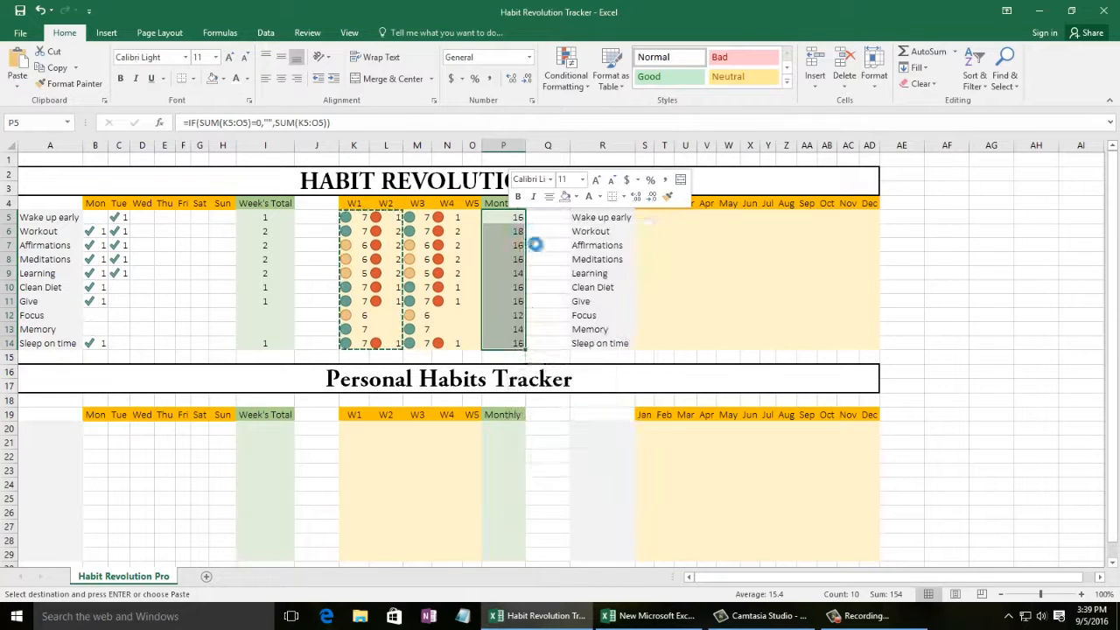
left_click(805, 218)
right_click(805, 218)
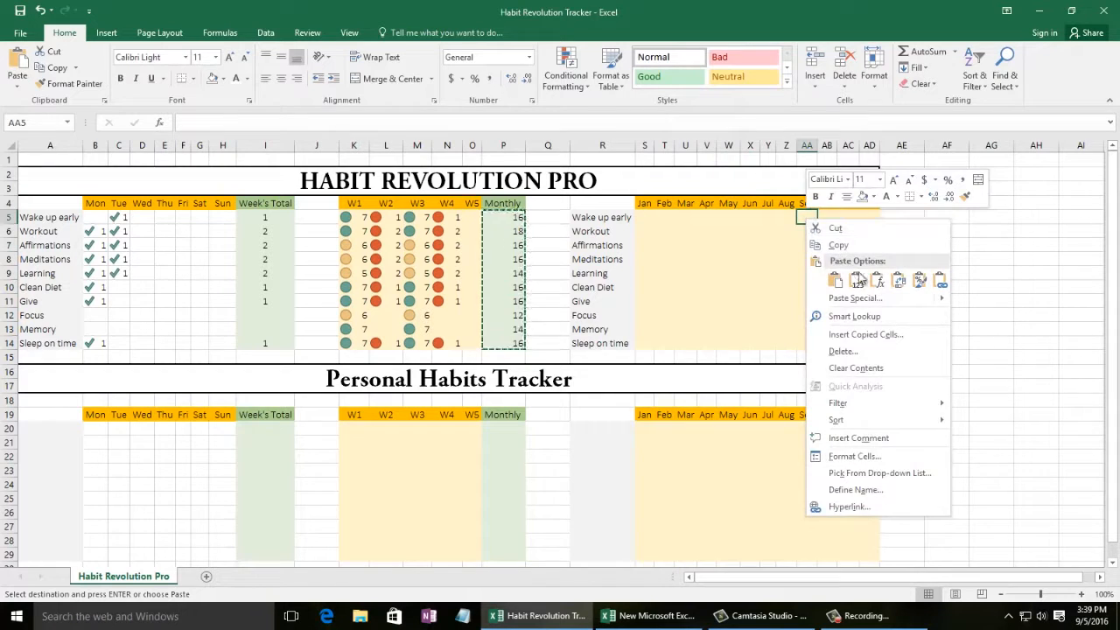
left_click(857, 283)
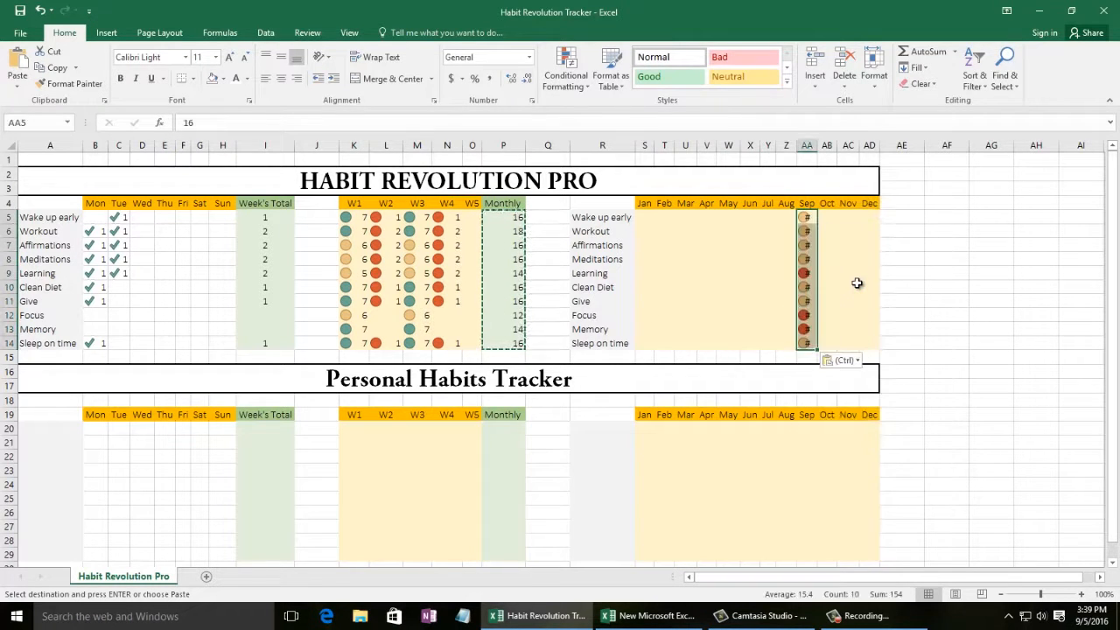
- Widen the Sep column so its numbers fit beside the icons, and clear the pending copy selection
double_click(814, 145)
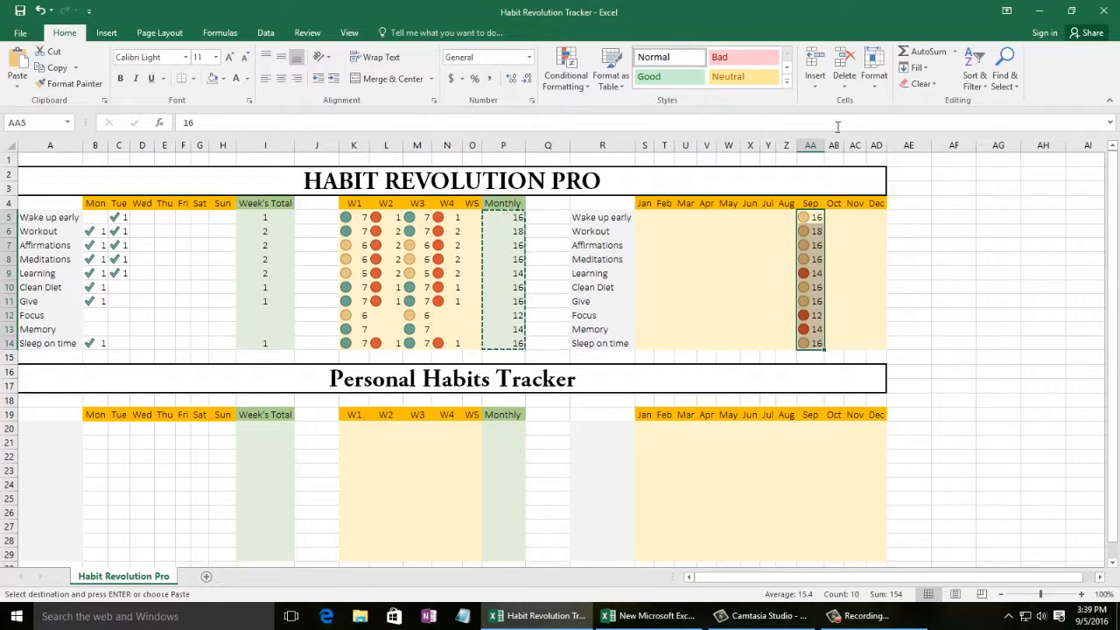
left_click_drag(823, 146, 828, 145)
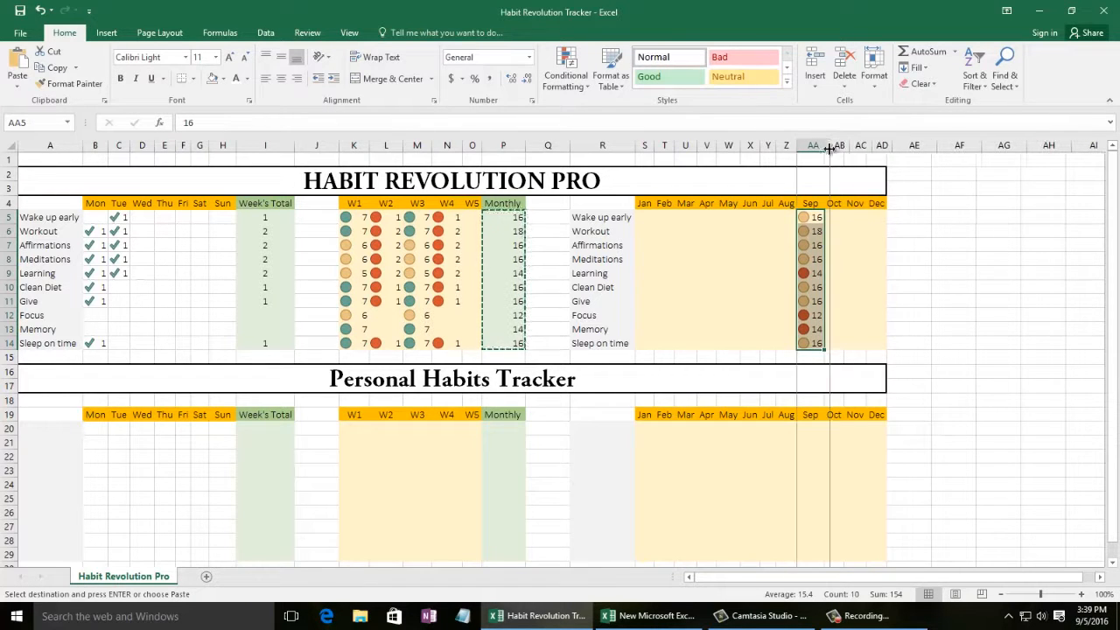
left_click(1017, 257)
key("Escape")
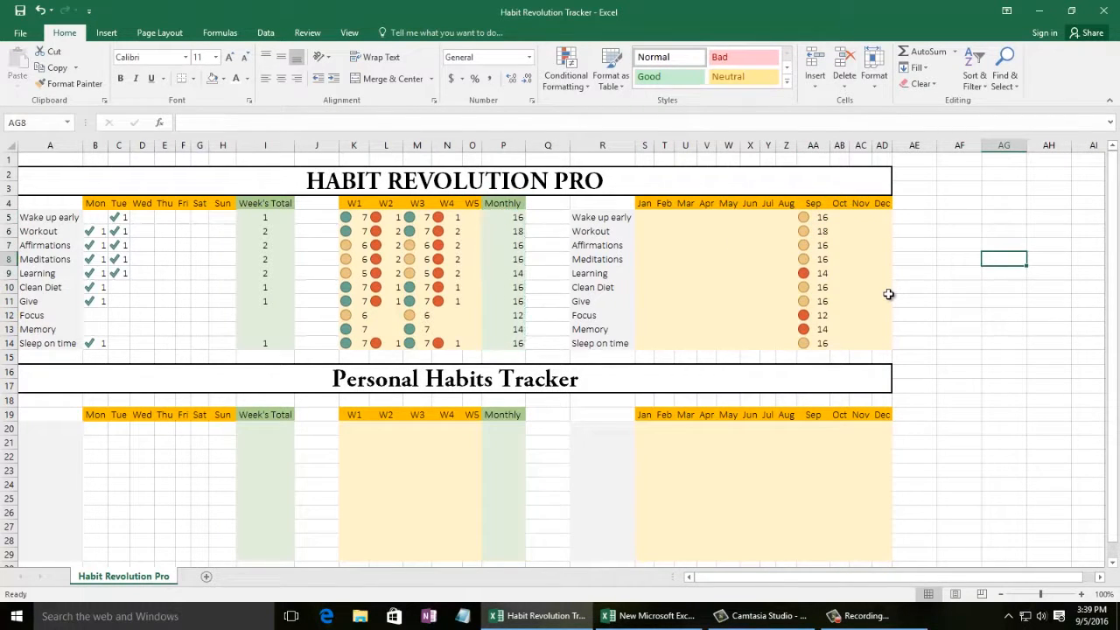
left_click(693, 273)
left_click(729, 484)
left_click(420, 485)
left_click(547, 414)
left_click(707, 485)
left_click(386, 513)
left_click(767, 485)
left_click(664, 305)
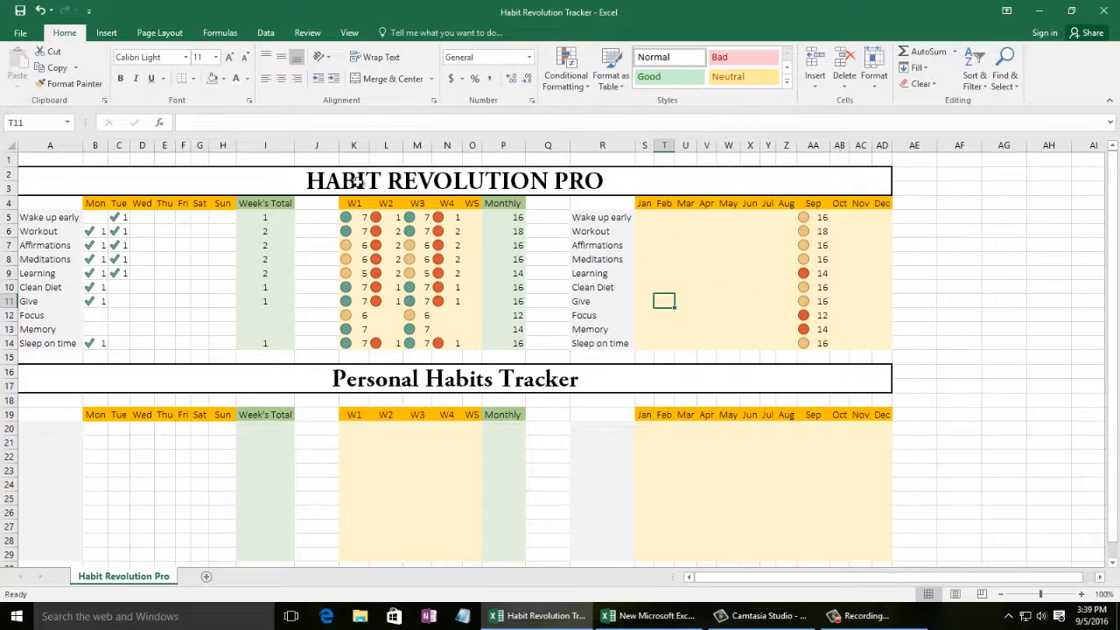
- Review the tracking flow from the daily habit marks through Week's Total, W1 to W5 and Monthly to the Sep column
left_click_drag(95, 217, 220, 344)
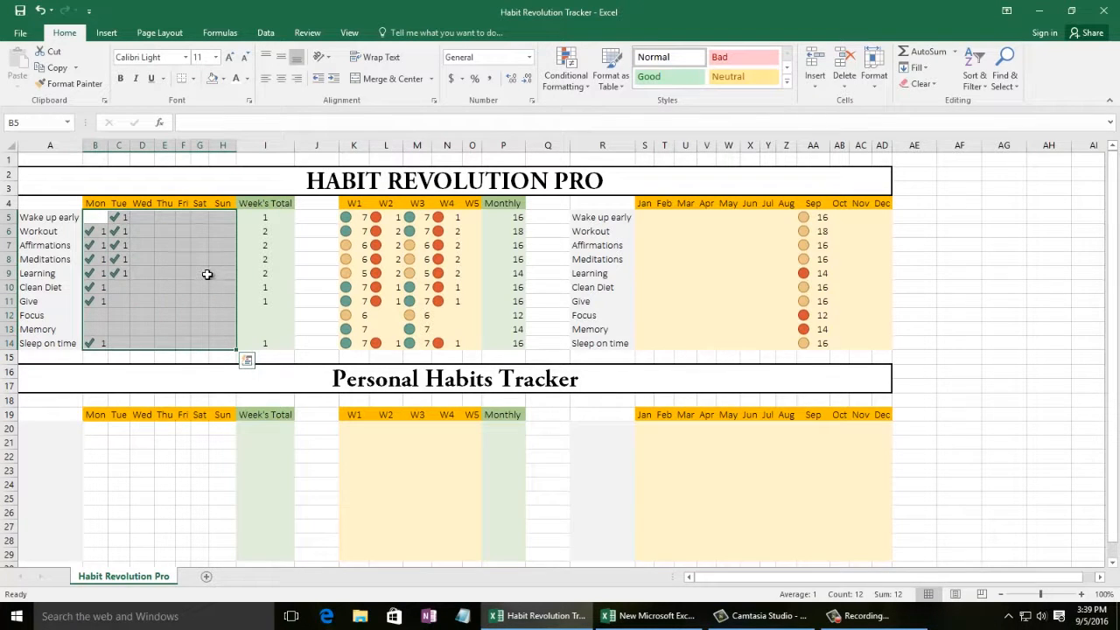
left_click(139, 245)
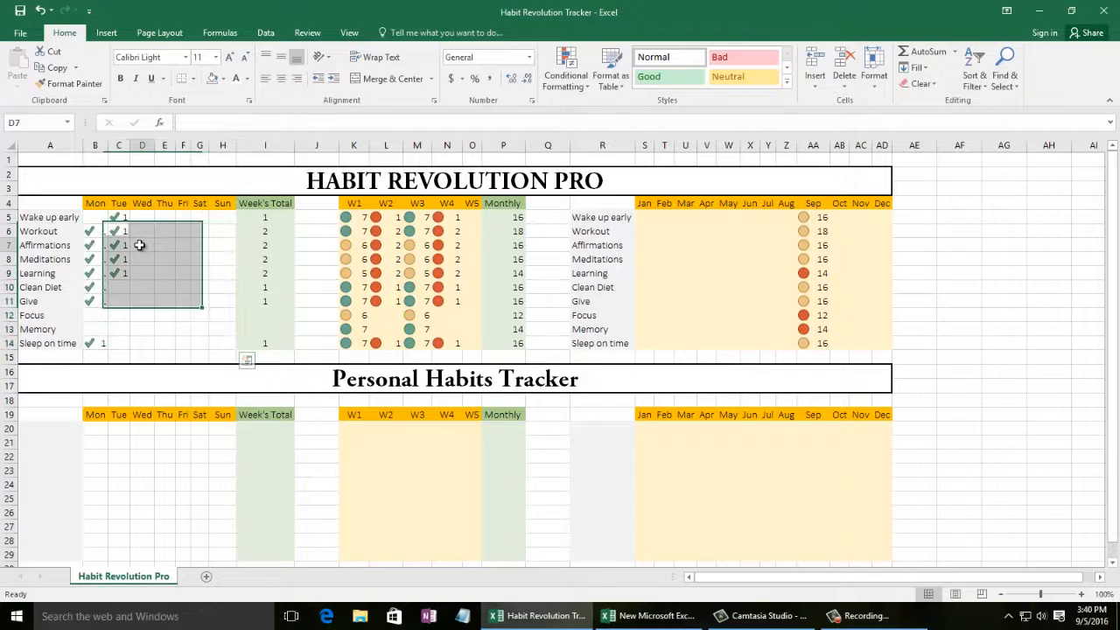
left_click(97, 218)
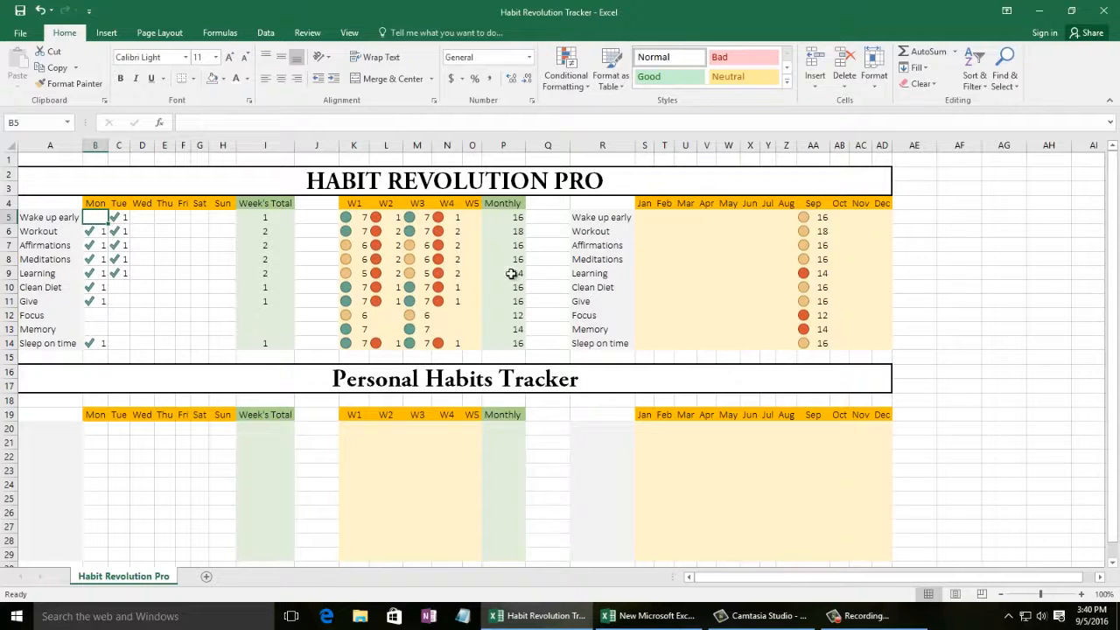
left_click_drag(275, 210, 280, 346)
left_click_drag(350, 217, 474, 344)
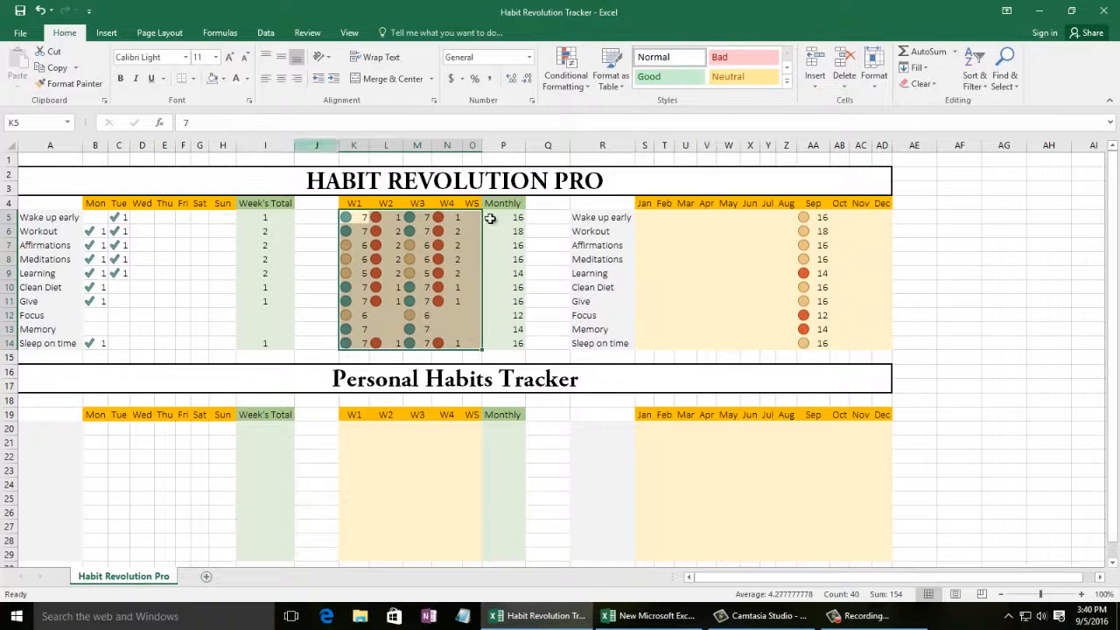
left_click_drag(503, 218, 517, 338)
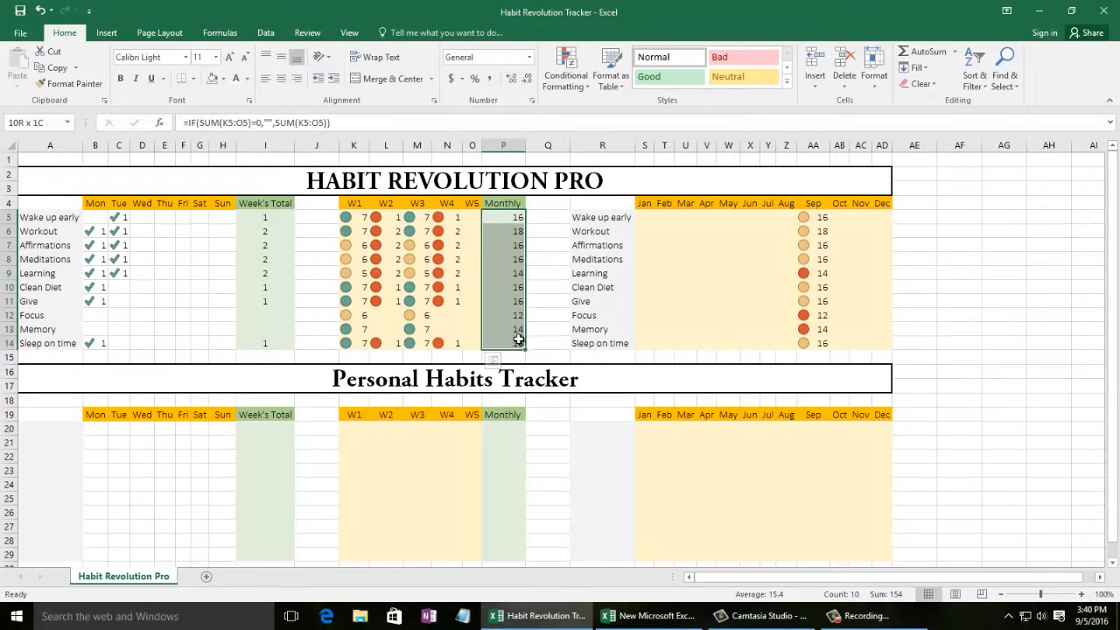
left_click_drag(817, 217, 817, 340)
left_click(959, 287)
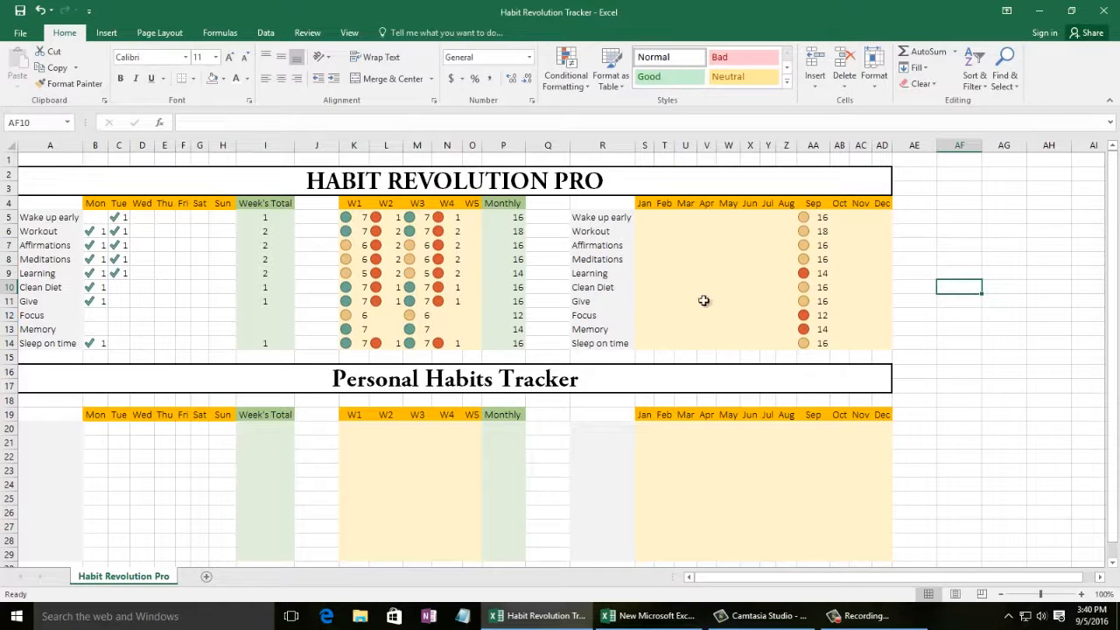
- Enter 25 as the Oct result for Wake up early and compare it with the Sep result
left_click_drag(815, 217, 822, 343)
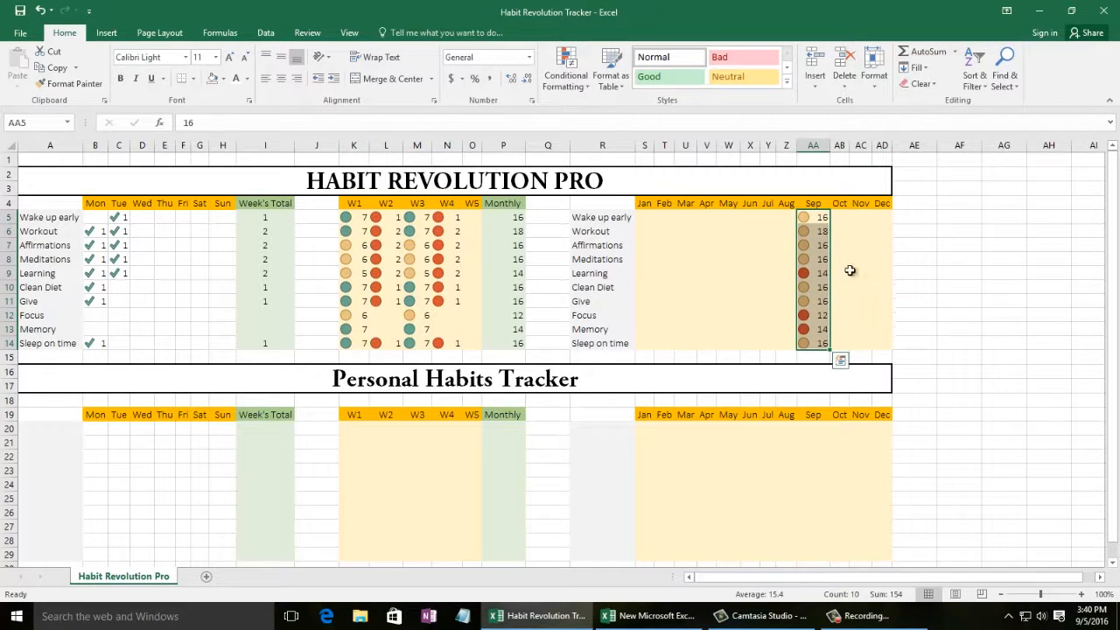
left_click(839, 217)
type("25")
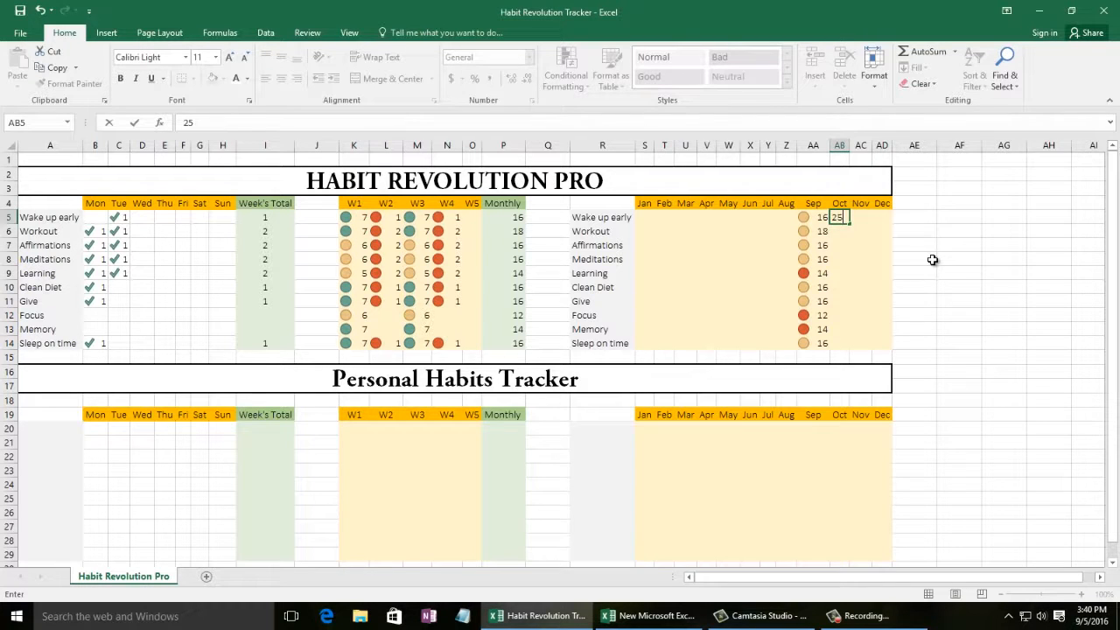
key("Return")
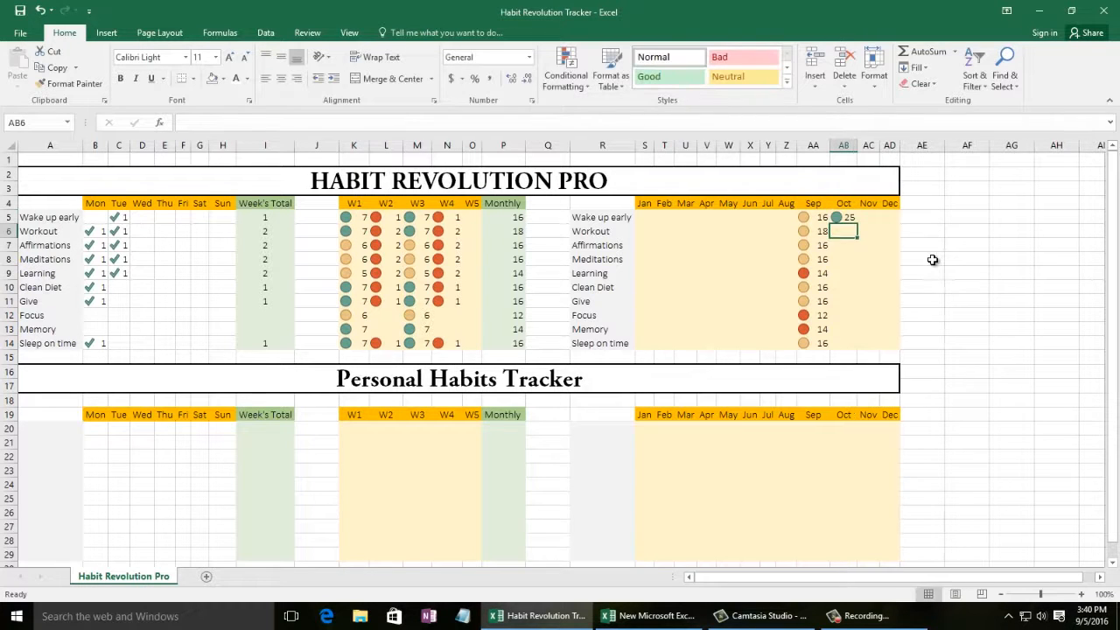
left_click(849, 220)
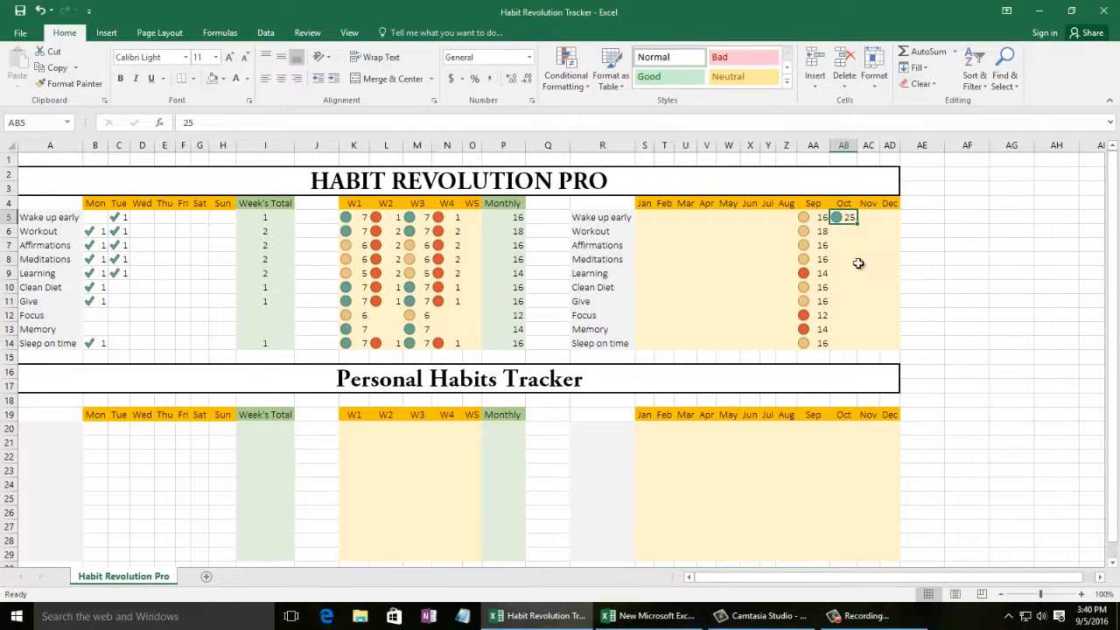
left_click(823, 219)
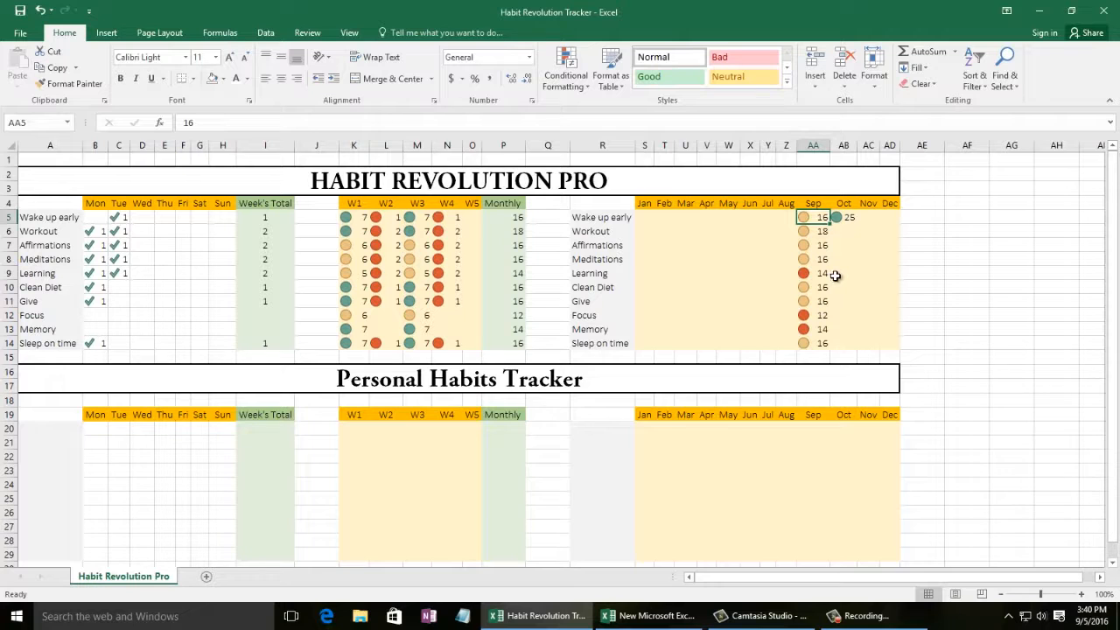
left_click(847, 217)
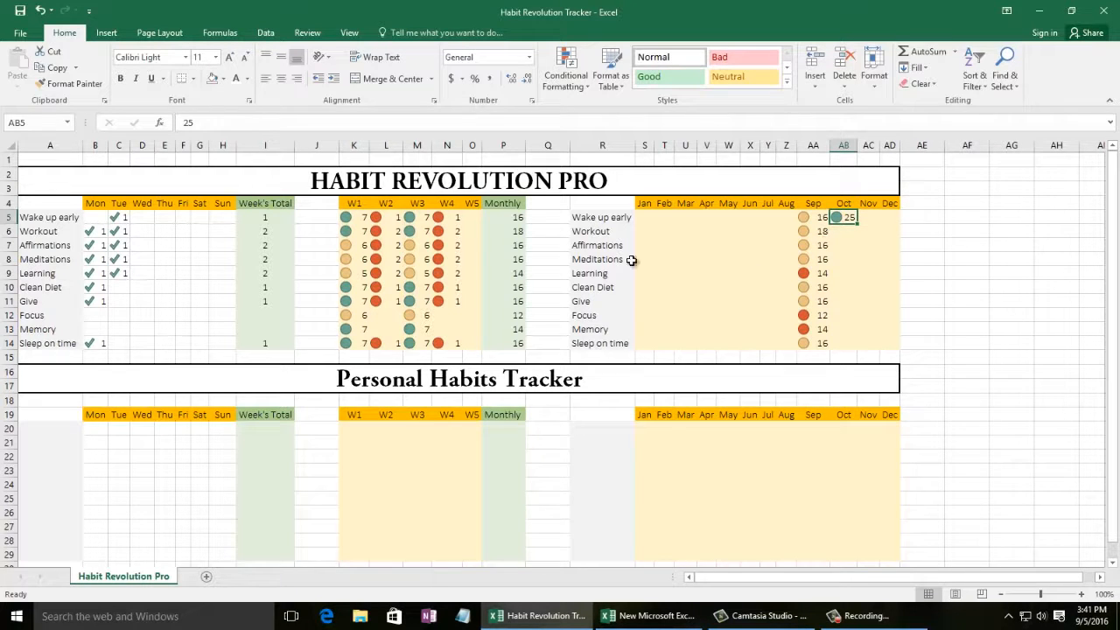
- Clear all results in the W1 to W5 columns and in the yearly section's Feb to Oct columns
left_click(351, 223)
left_click_drag(352, 228, 471, 336)
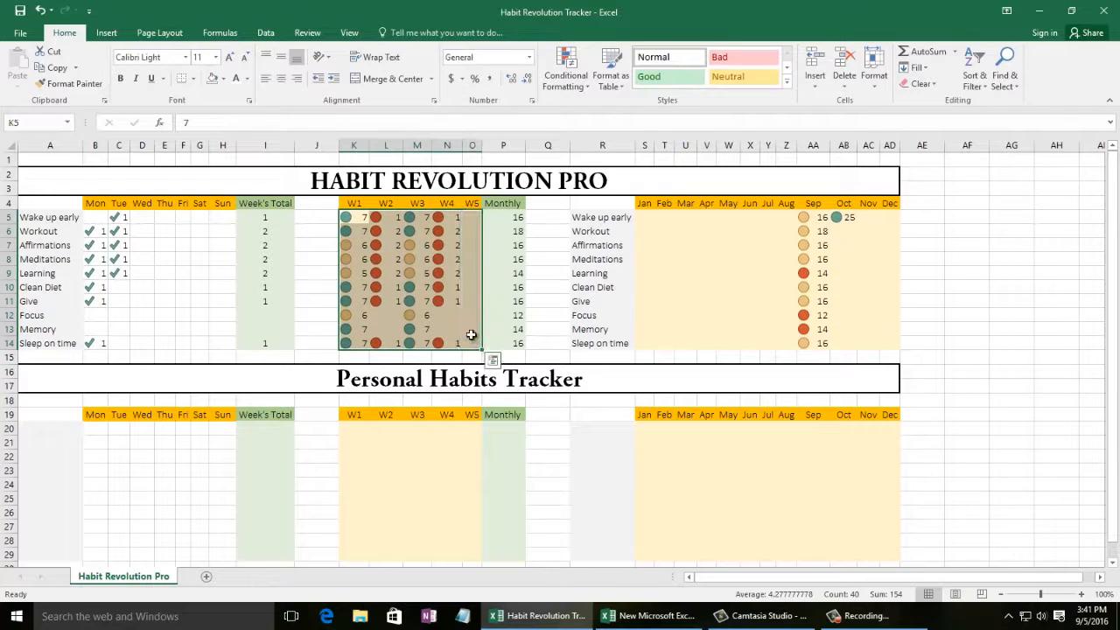
key("Delete")
left_click_drag(659, 221, 849, 343)
key("Delete")
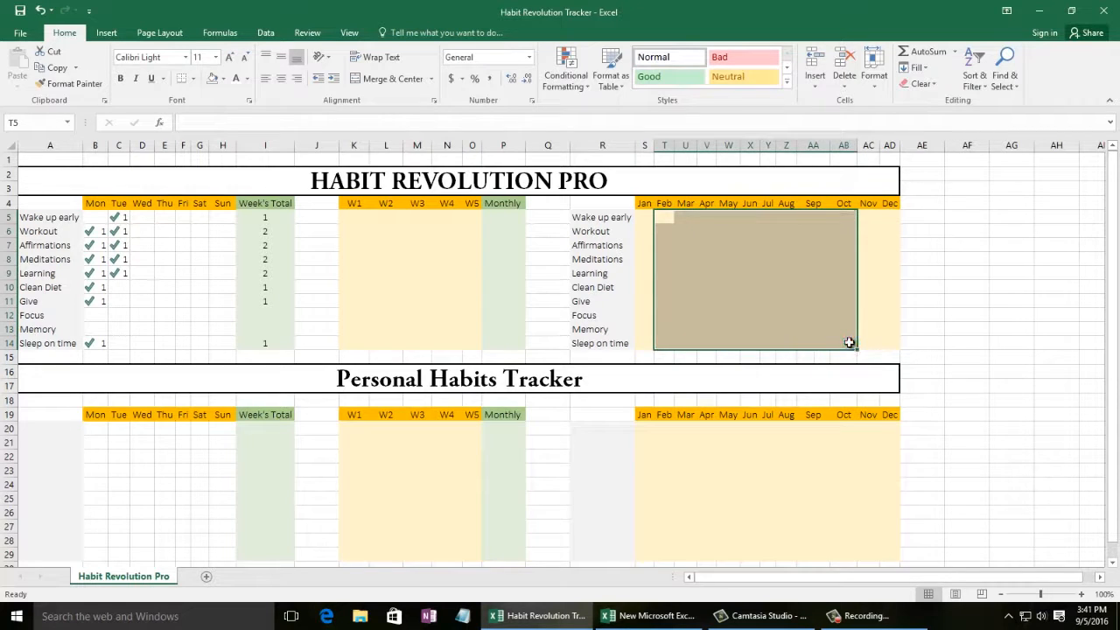
left_click(955, 289)
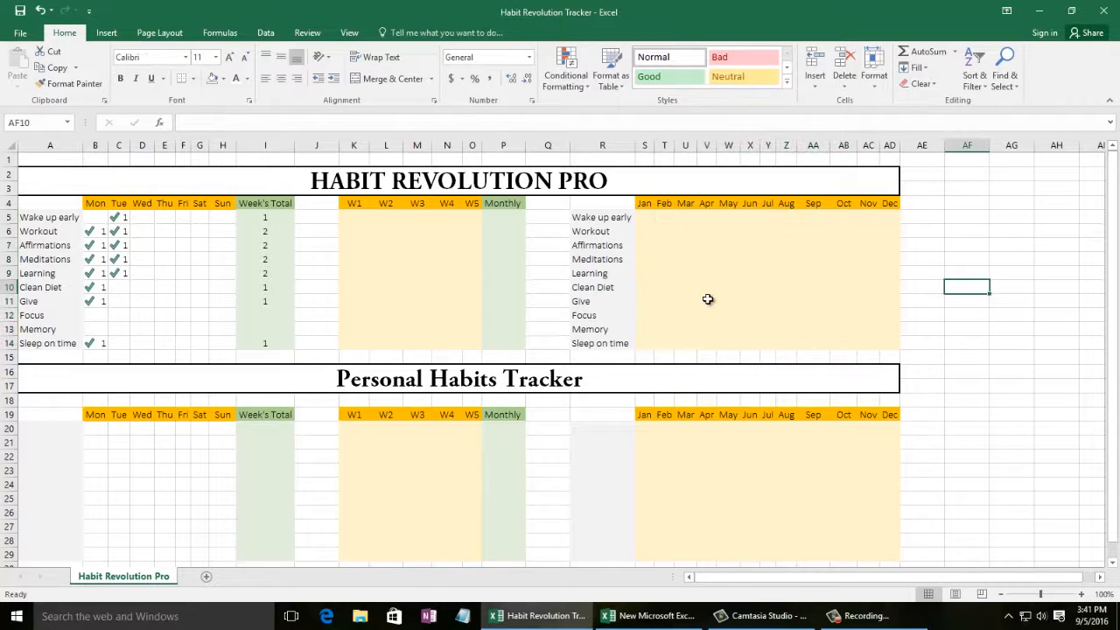
- Enter 1 for Wake up early on Monday and fill it down through Sleep on time
left_click(98, 220)
type("1")
key("Return")
left_click_drag(99, 229, 110, 331)
left_click(103, 303)
left_click(141, 315)
- Copy the Monday marks B5:B14 and paste them into the Tuesday to Sunday columns for all ten habits
left_click_drag(98, 223, 96, 342)
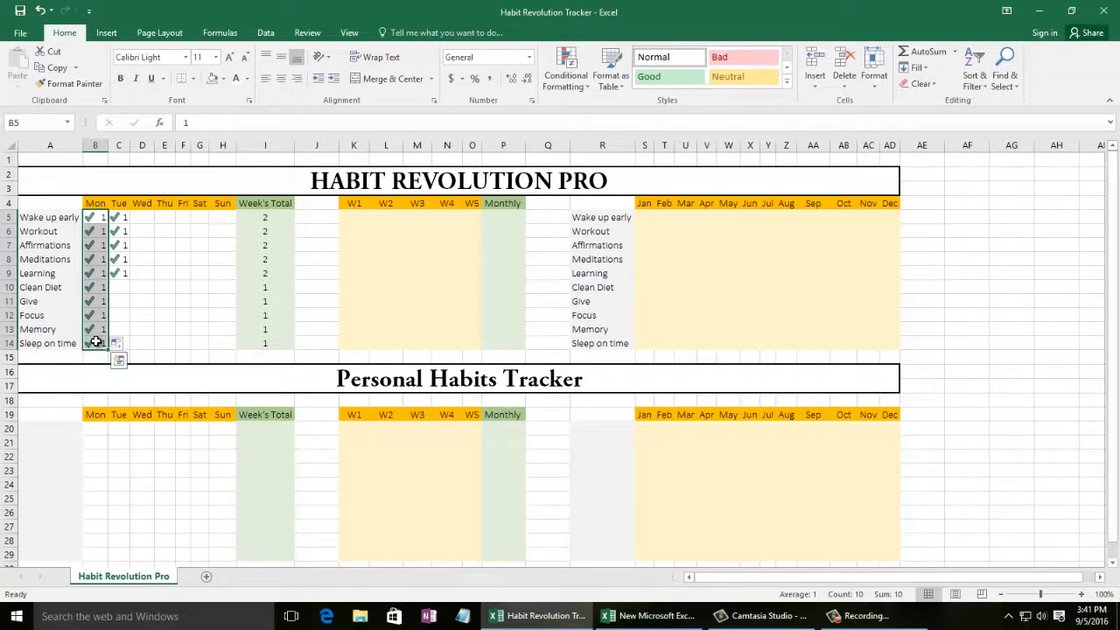
key("ctrl+c")
left_click_drag(119, 218, 227, 341)
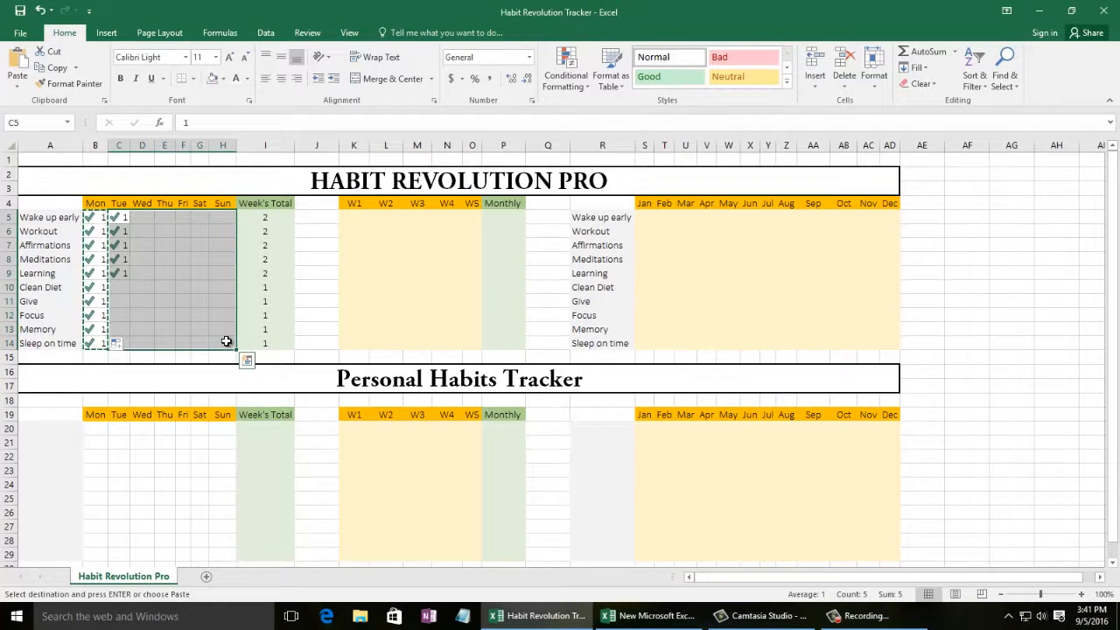
- Copy the Week's Total values from Wake up early to Sleep on time
left_click_drag(272, 220, 288, 341)
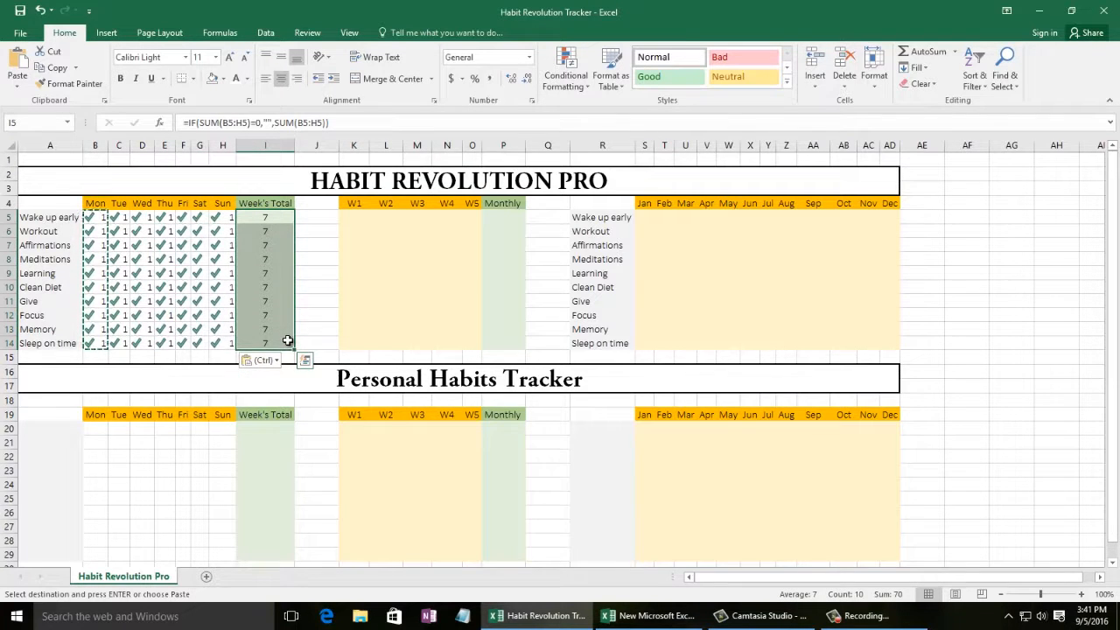
key("ctrl+c")
- Try a plain paste of the copied weekly totals across the W1 to W5 columns, and undo it
left_click_drag(354, 217, 460, 345)
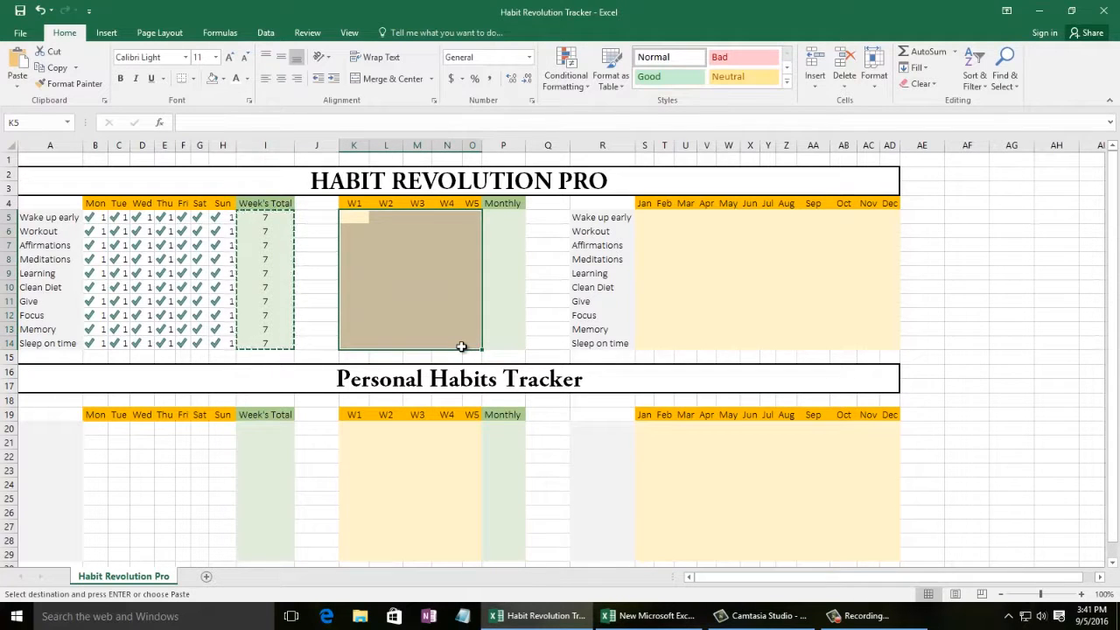
key("ctrl+v")
key("ctrl+z")
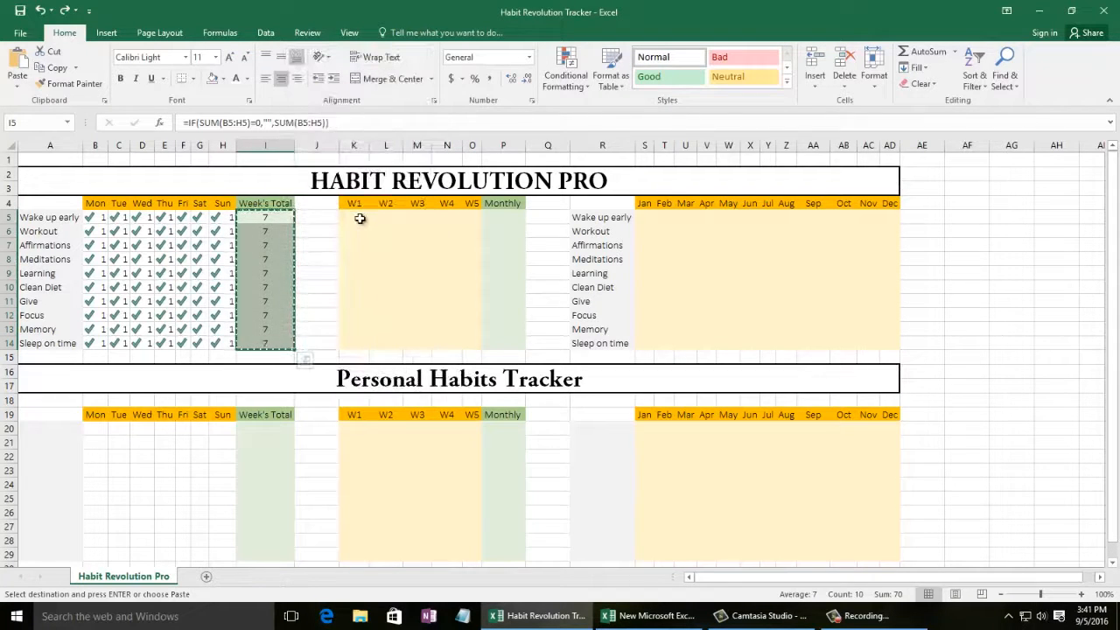
- Paste the copied weekly totals as values into the W1 column, starting at K5
left_click(357, 221)
right_click(357, 222)
left_click(405, 277)
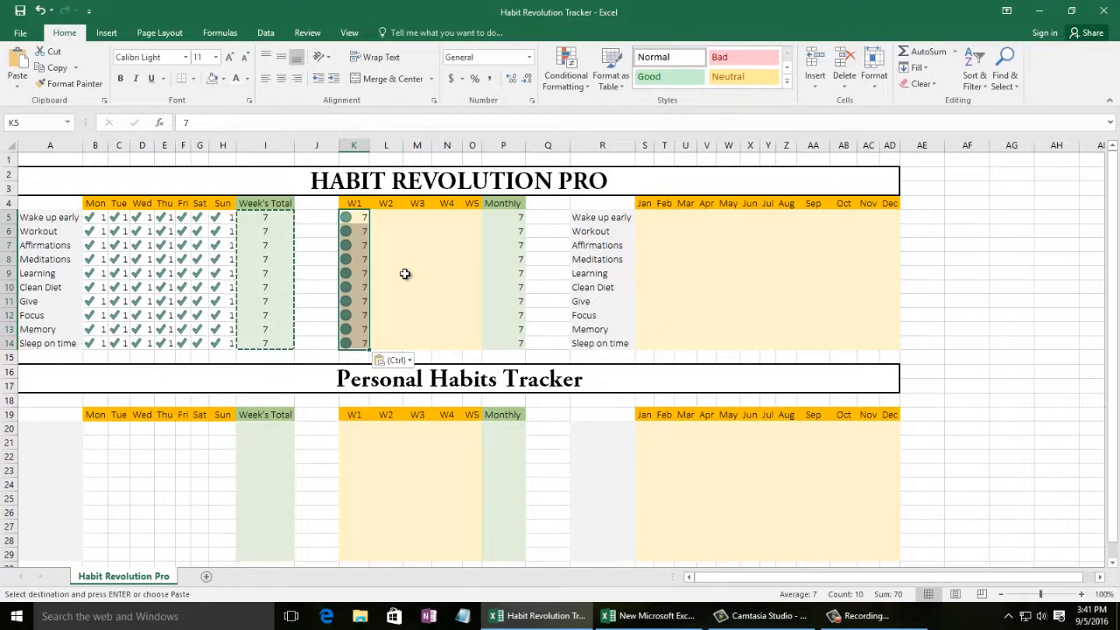
- Copy the W1 results and paste them as values into the W2, W3, W4 and W5 columns
key("ctrl+c")
right_click(386, 218)
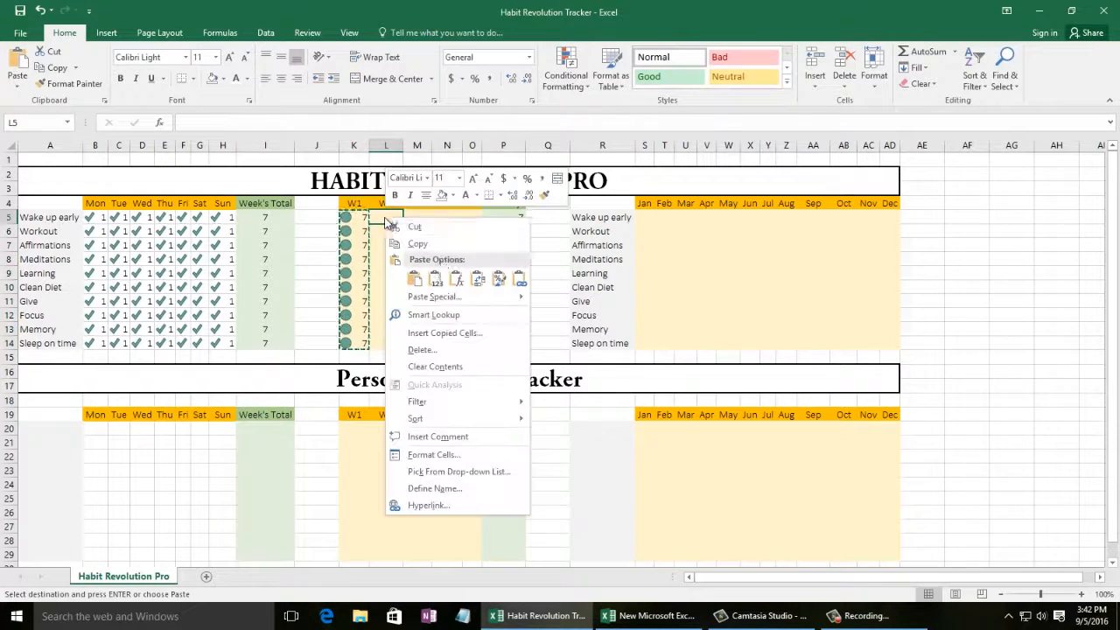
left_click(439, 279)
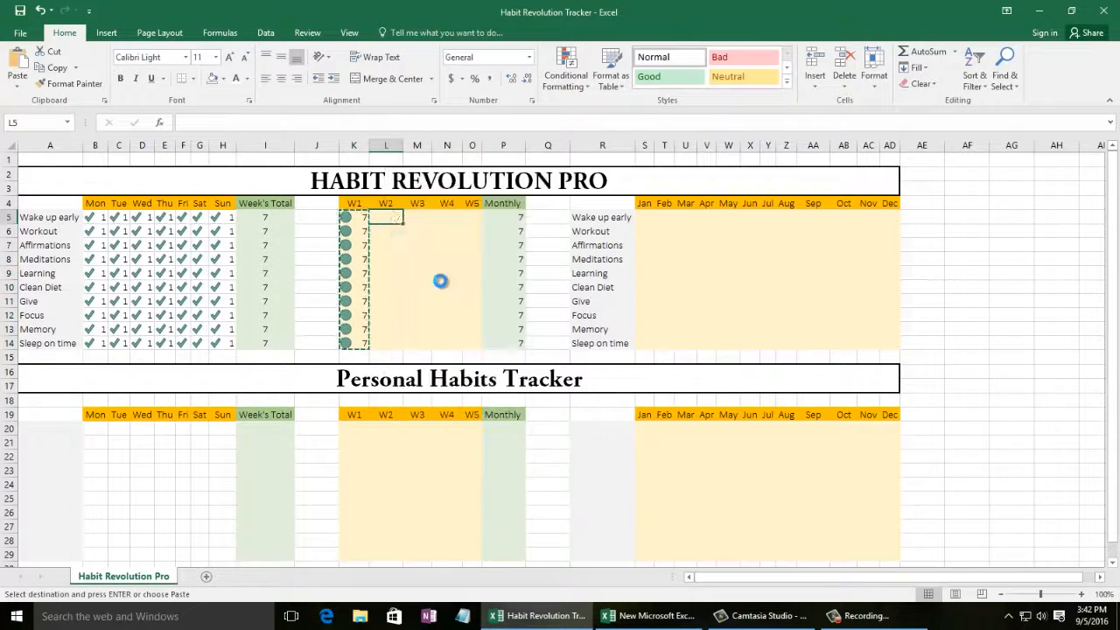
right_click(420, 219)
left_click(444, 280)
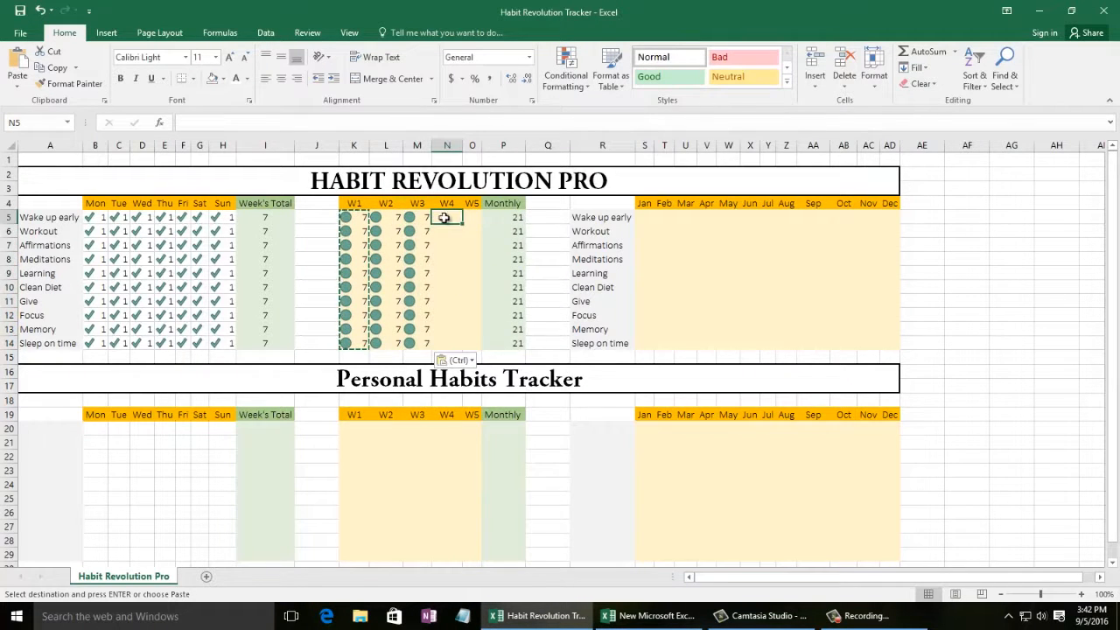
right_click(446, 220)
left_click(497, 284)
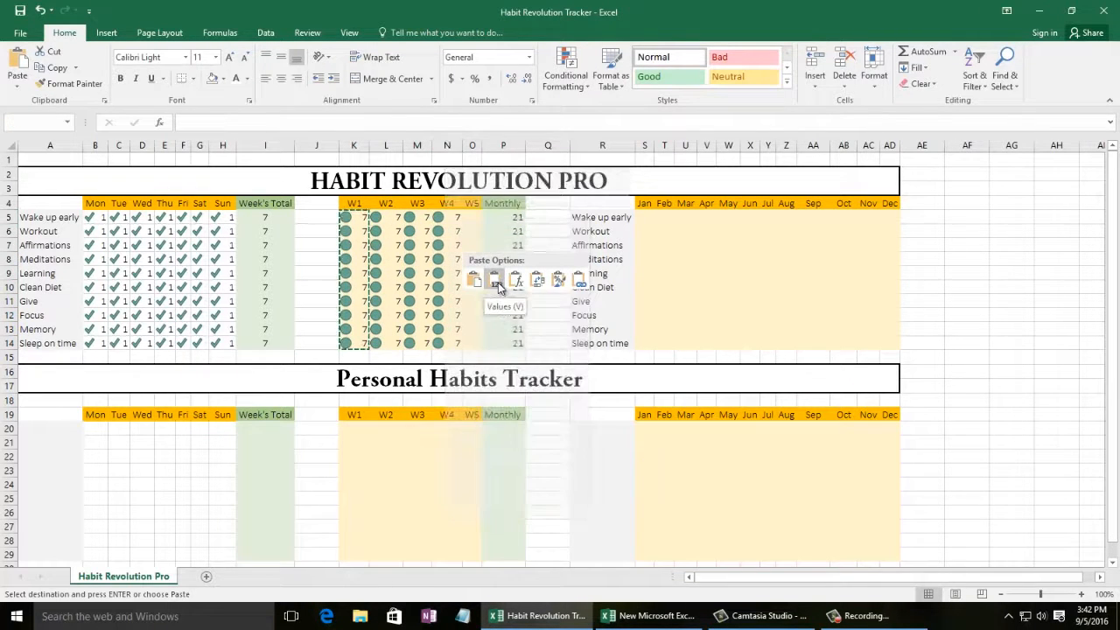
right_click(477, 218)
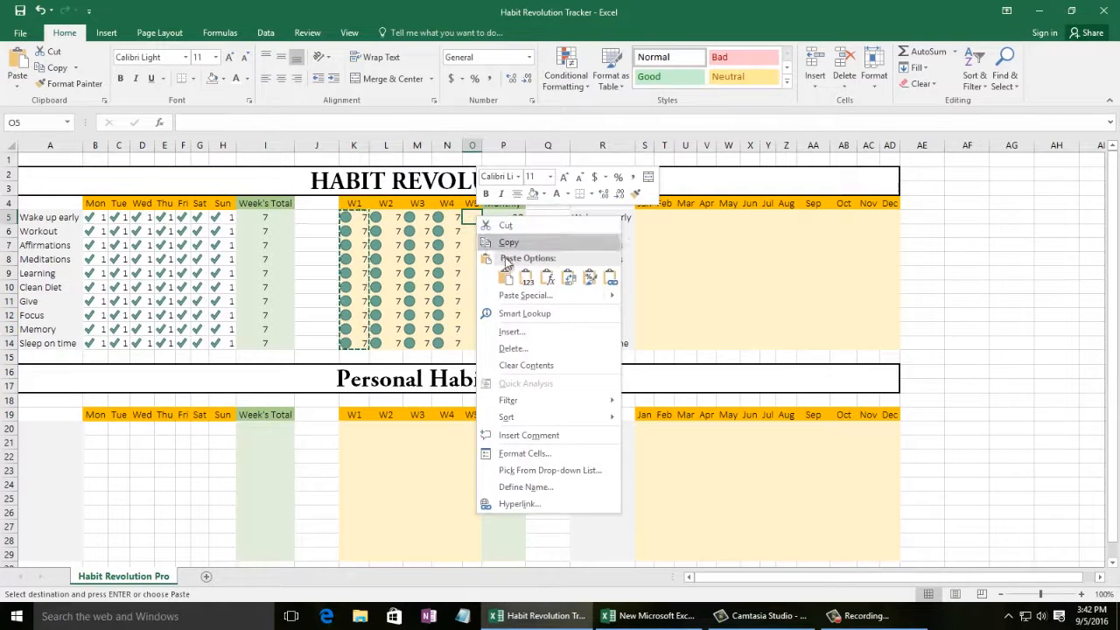
left_click(526, 280)
- Copy the Monthly totals for all ten habits and paste them as values into the yearly section's Sep column, starting at AA5
left_click_drag(510, 217, 516, 344)
right_click(513, 347)
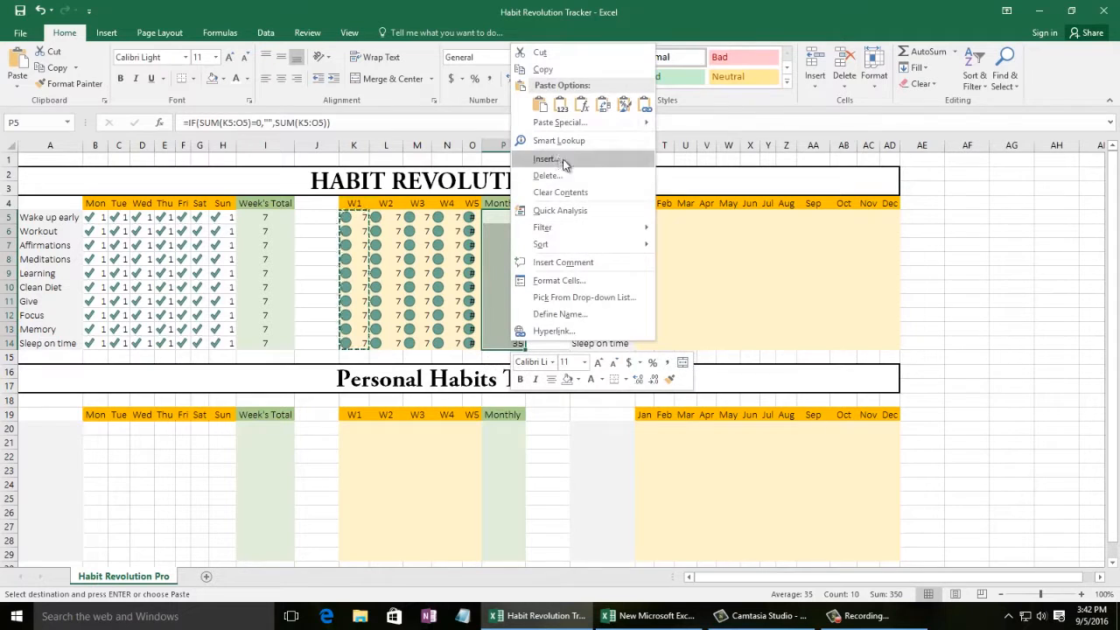
left_click(547, 69)
left_click(645, 217)
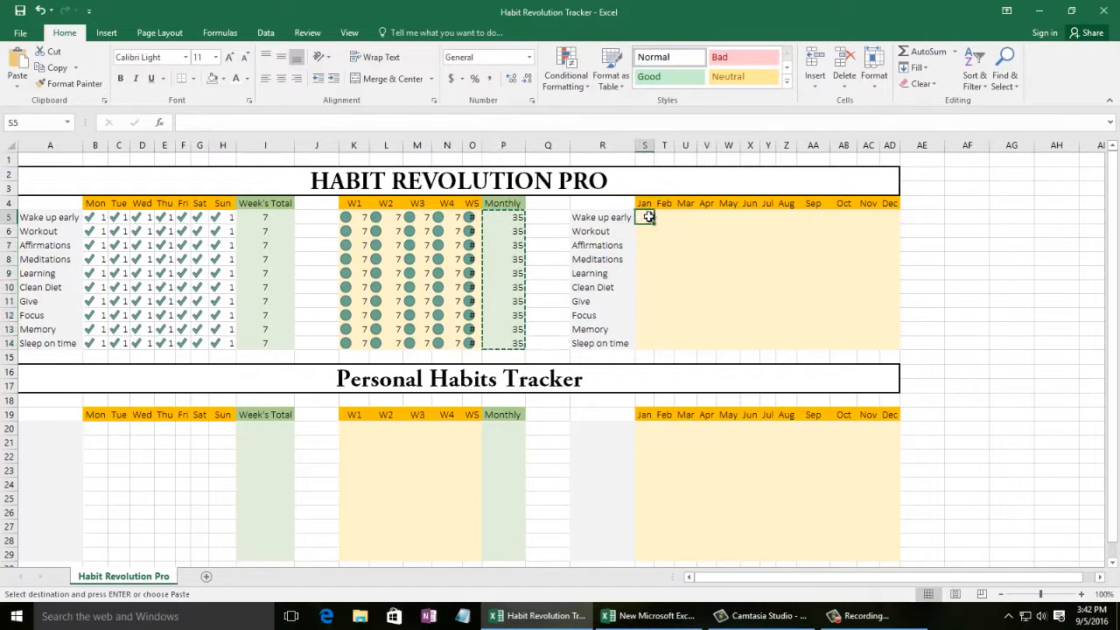
right_click(647, 217)
key("Escape")
left_click(813, 220)
right_click(813, 220)
left_click(854, 273)
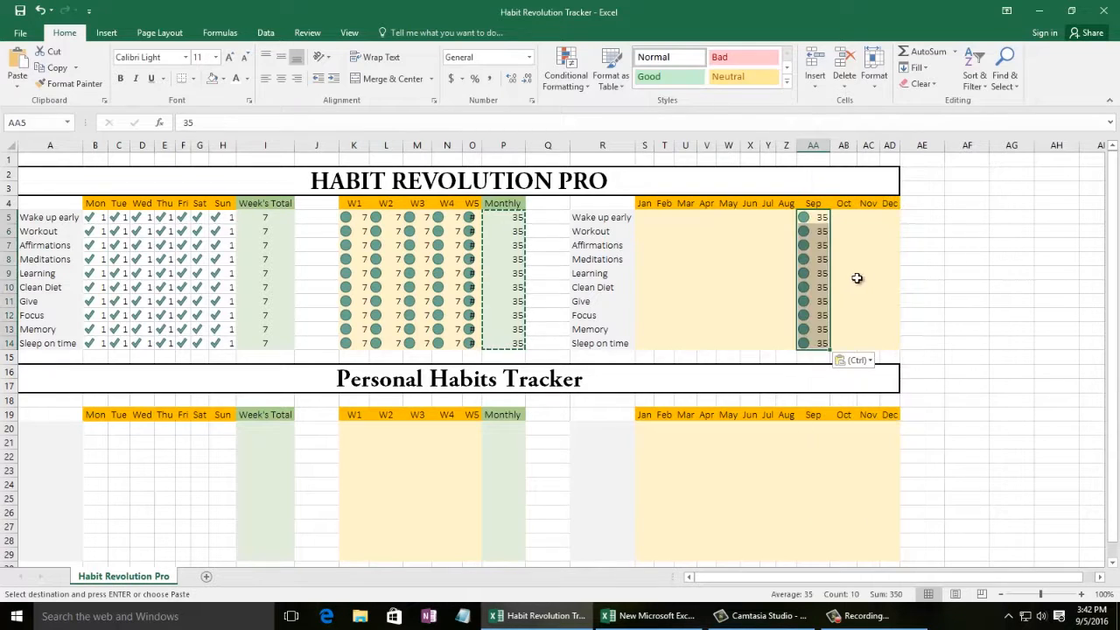
left_click(977, 287)
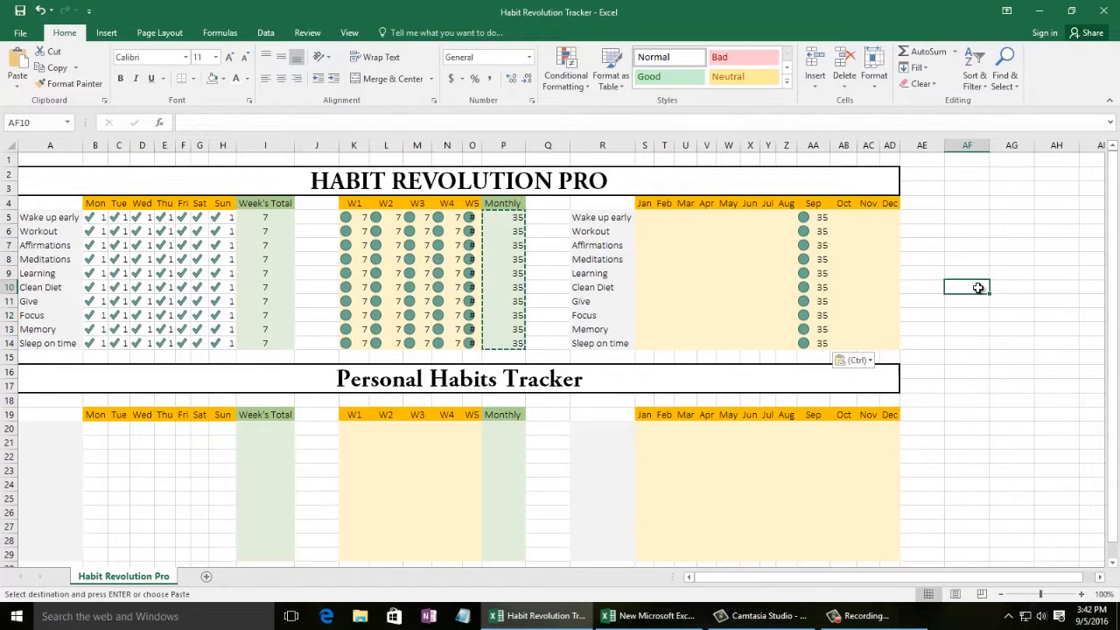
key("Escape")
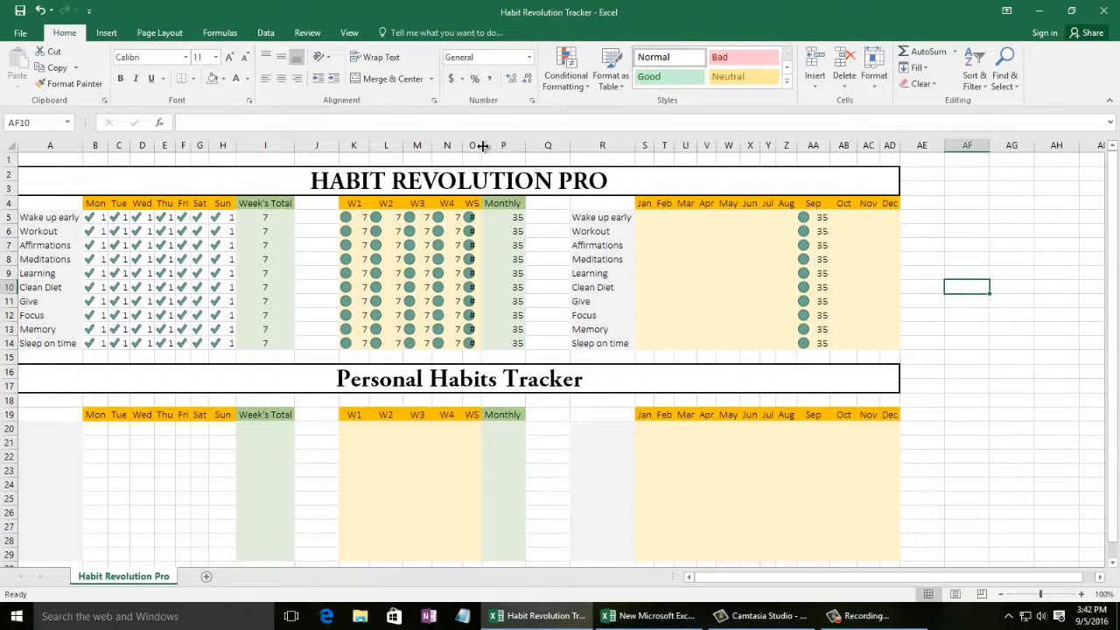
- Autofit the width of the W5 column
double_click(482, 146)
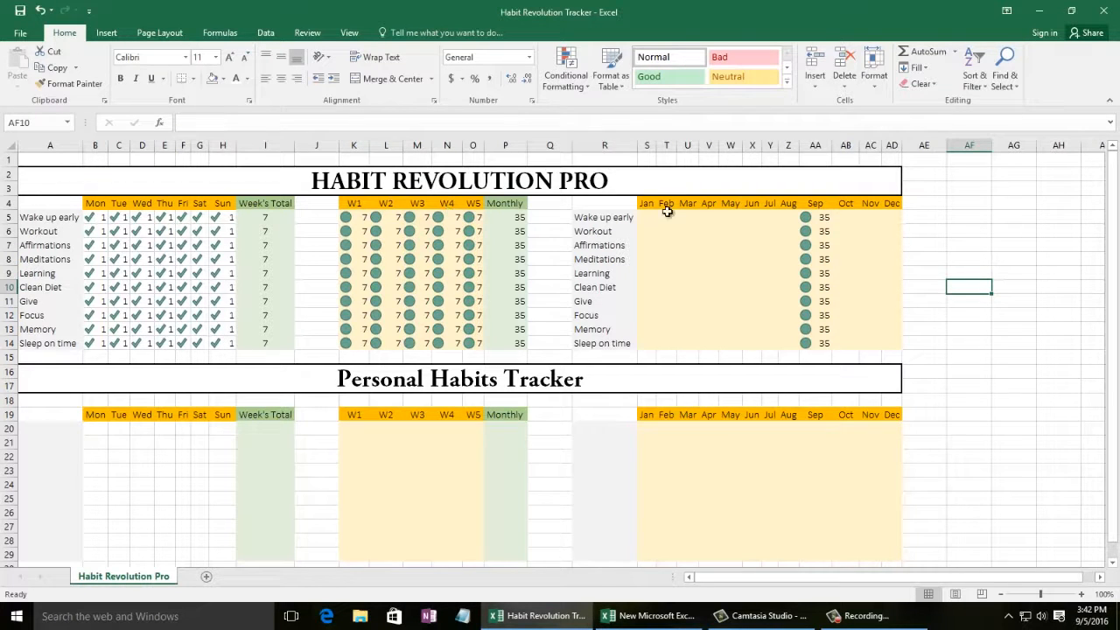
left_click_drag(814, 217, 825, 342)
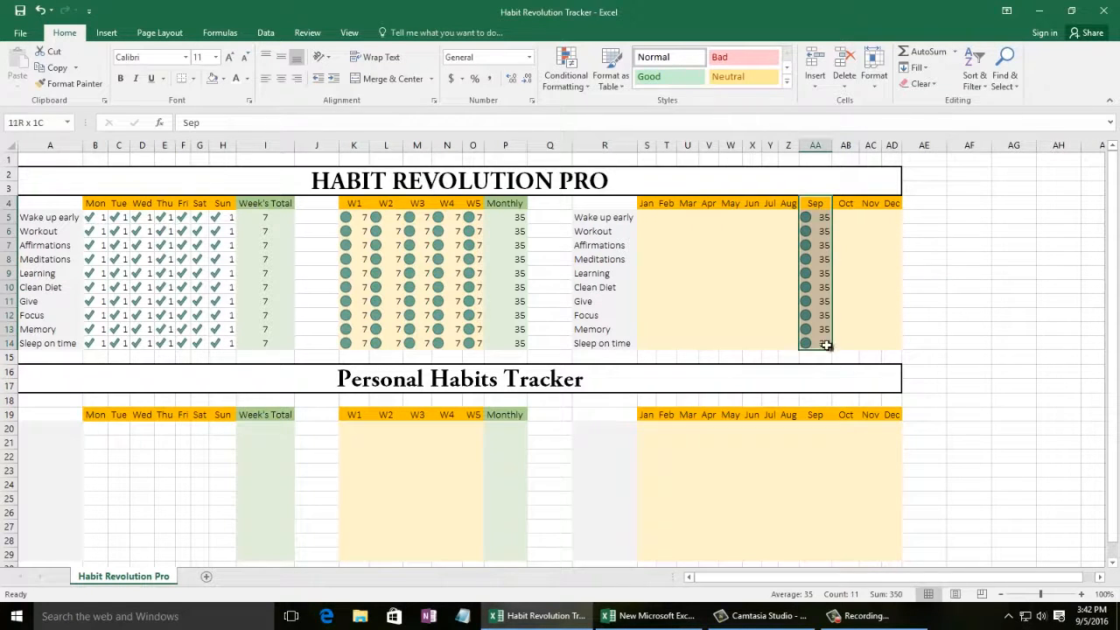
left_click(982, 288)
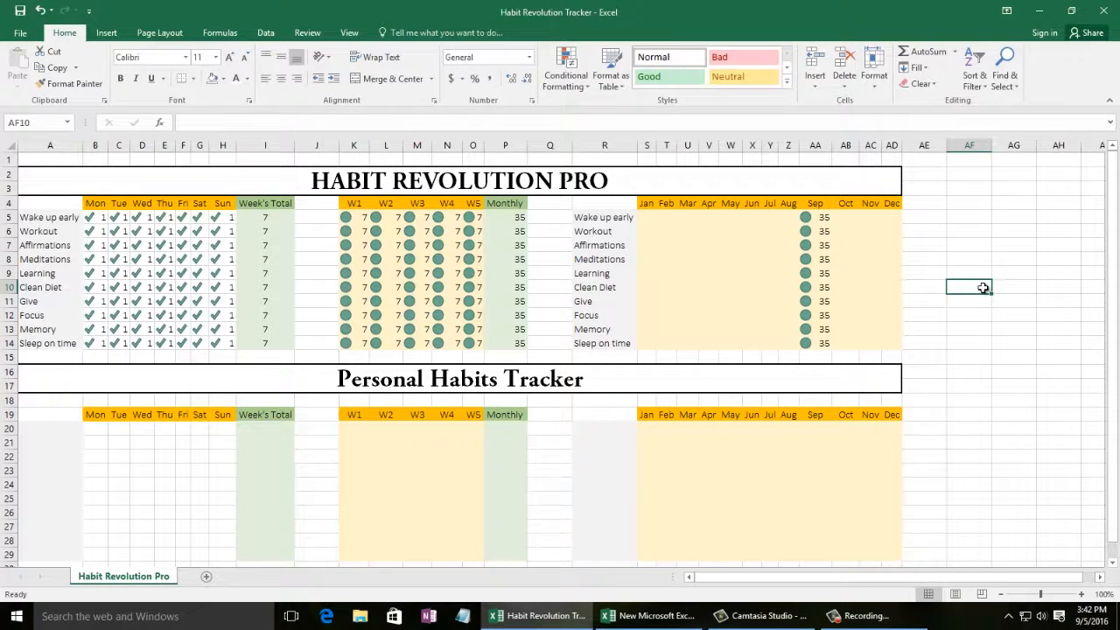
- Fill the habit name cells from Wake up early to Meditations with medium grey
left_click_drag(60, 218, 61, 259)
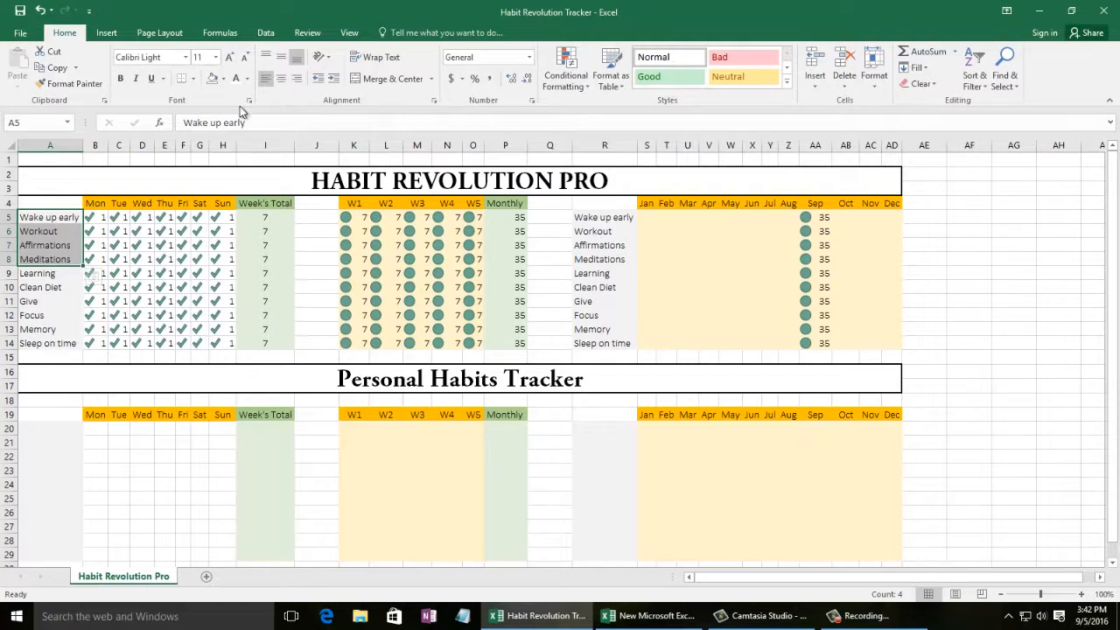
left_click(223, 78)
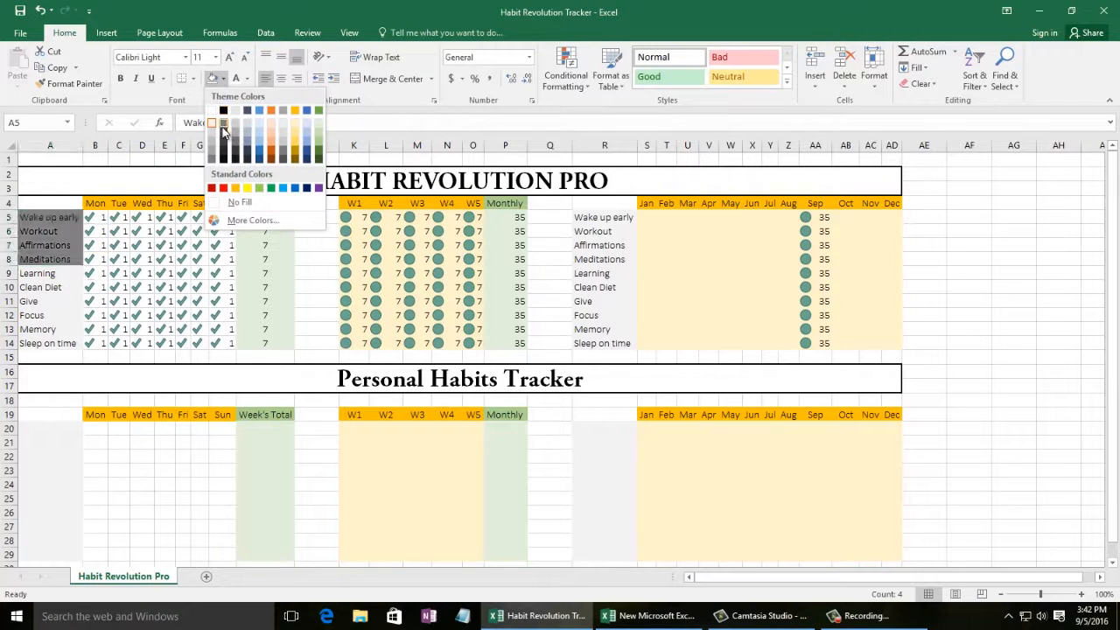
left_click(224, 130)
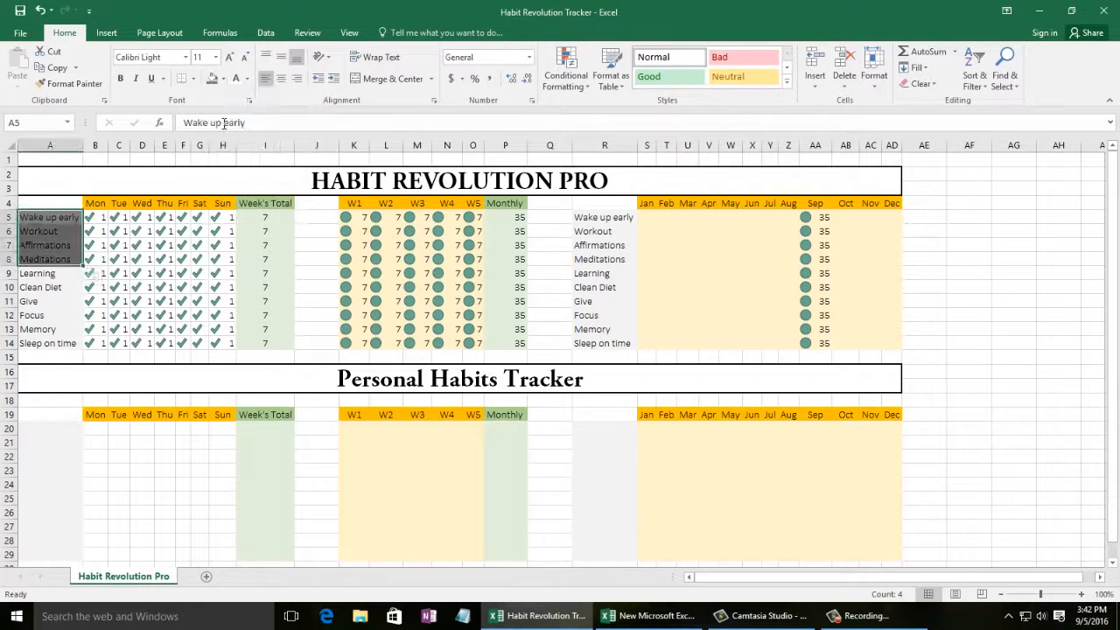
- Fill the Learning, Clean Diet and Give name cells with dark grey
left_click(45, 299)
left_click_drag(55, 274, 57, 305)
left_click(223, 78)
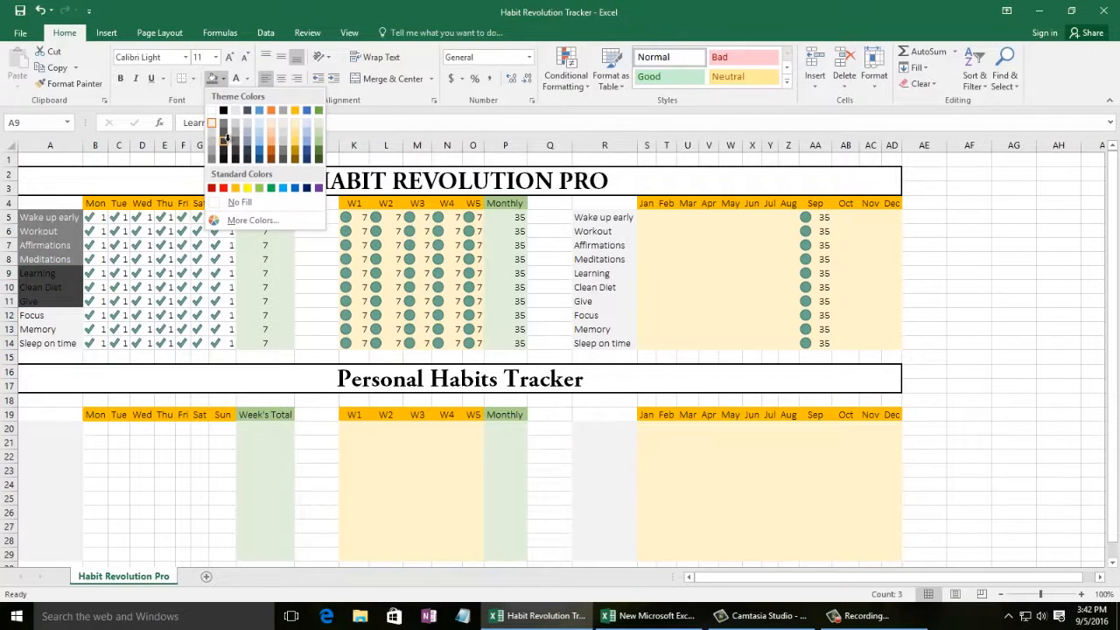
left_click(226, 139)
- Fill the Focus, Memory and Sleep on time name cells with the darkest, near-black shade
left_click_drag(67, 314, 73, 327)
left_click(223, 78)
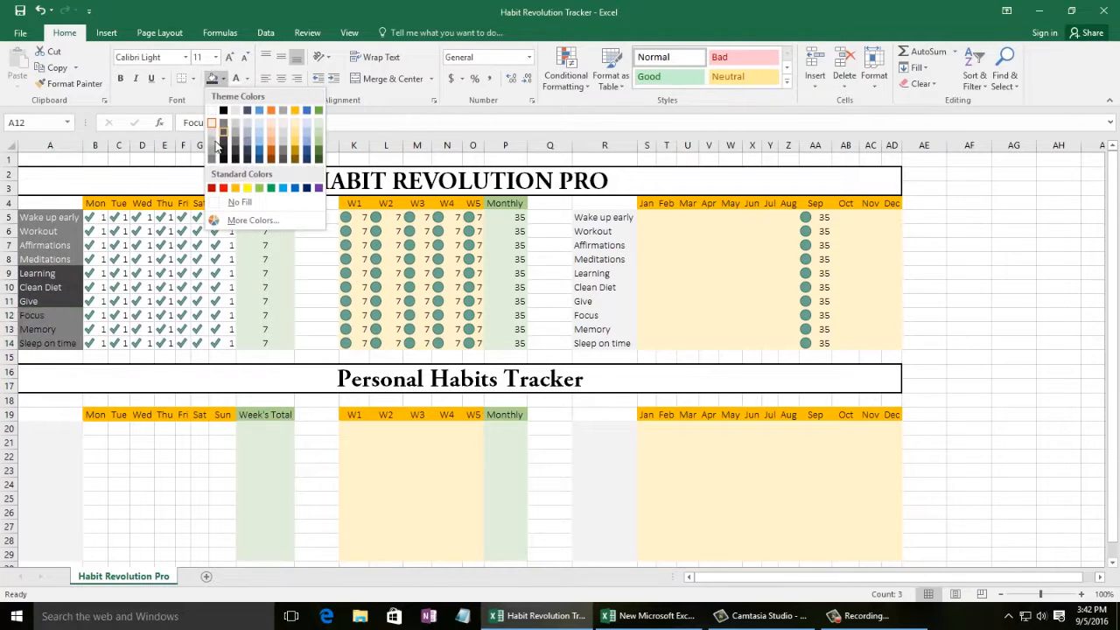
left_click(223, 163)
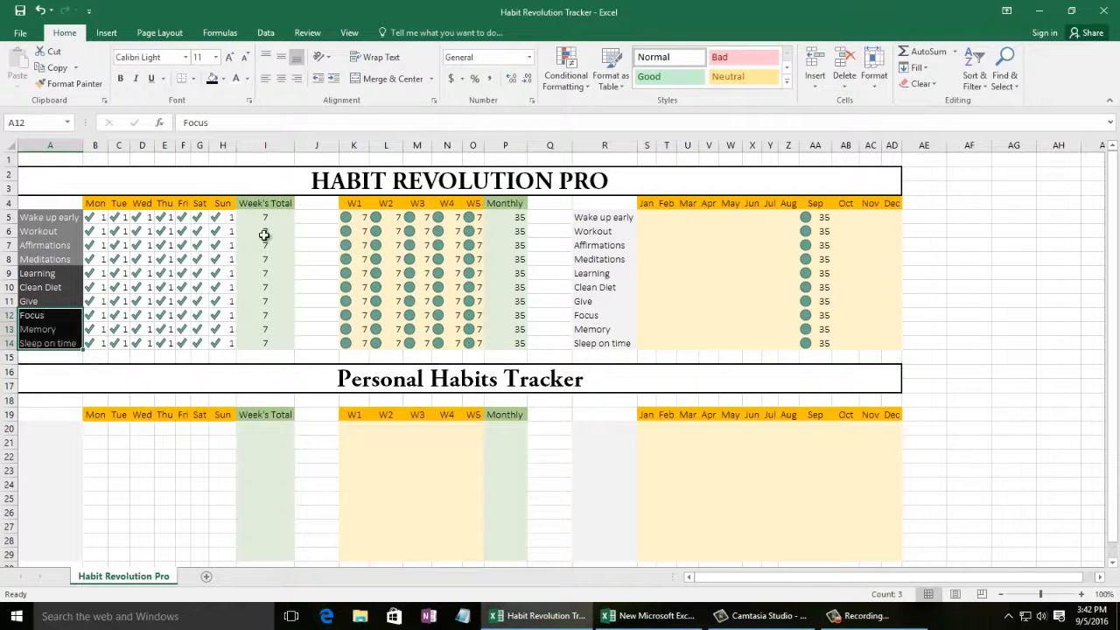
left_click(265, 273)
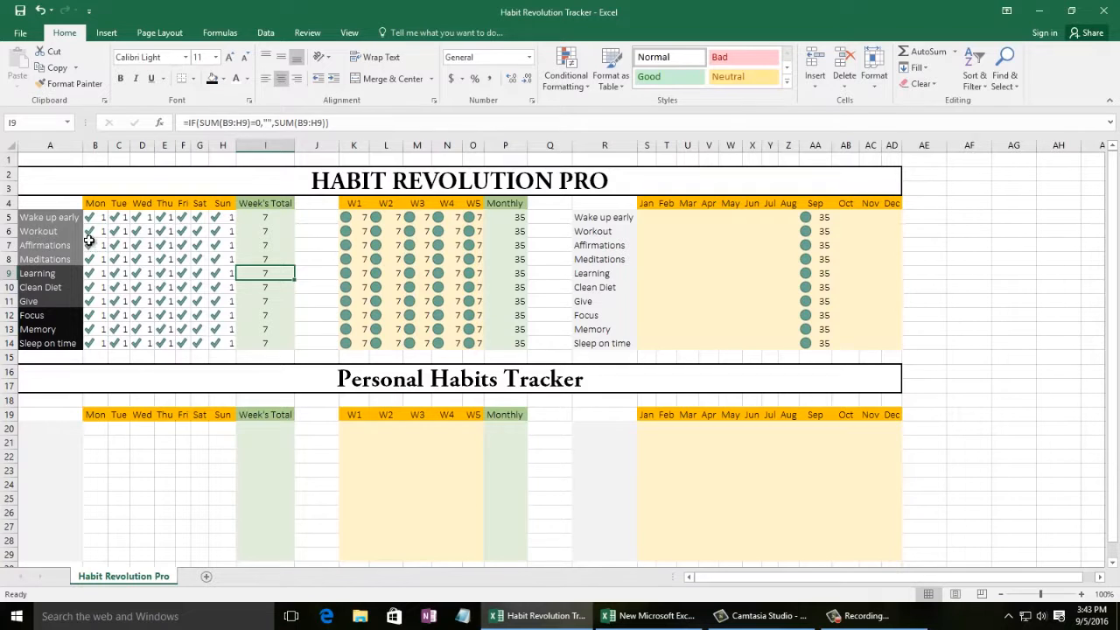
left_click_drag(66, 223, 64, 259)
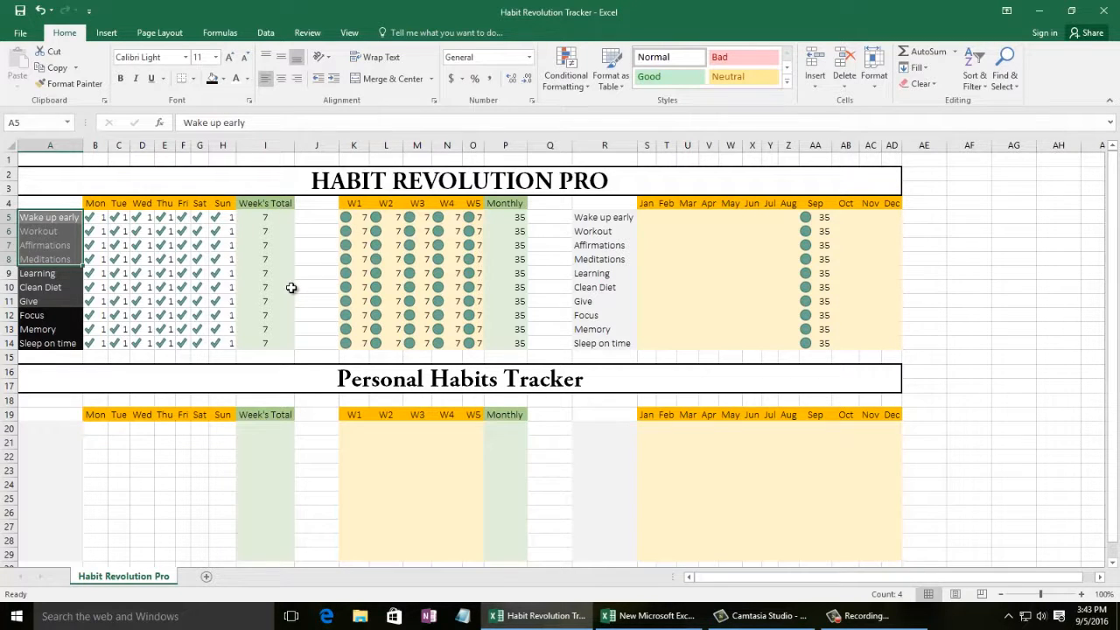
left_click_drag(67, 277, 67, 300)
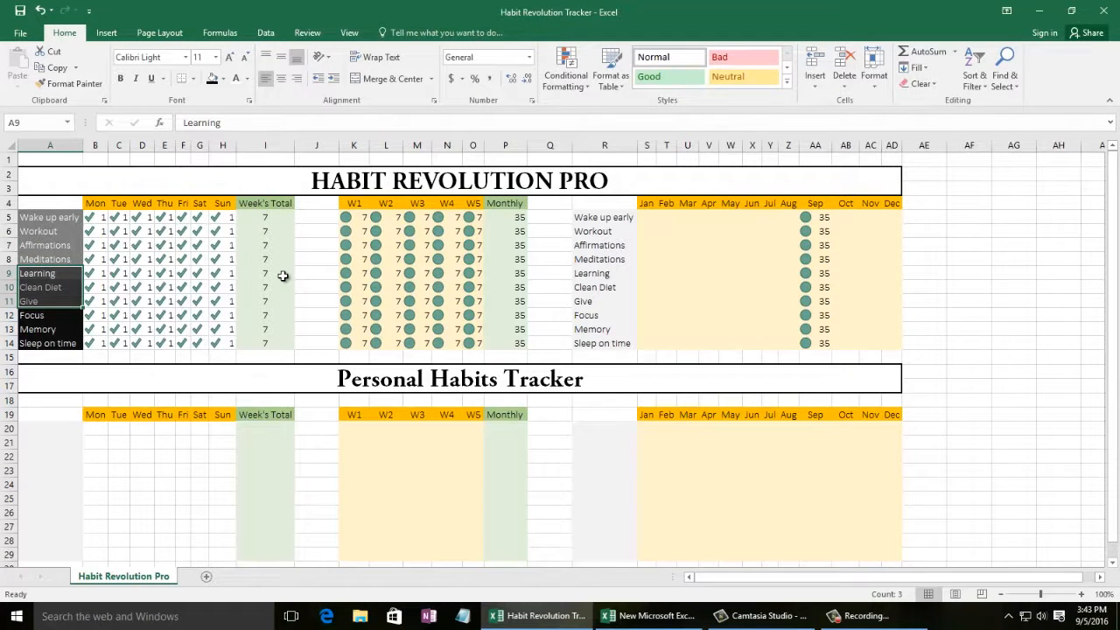
left_click_drag(62, 317, 65, 343)
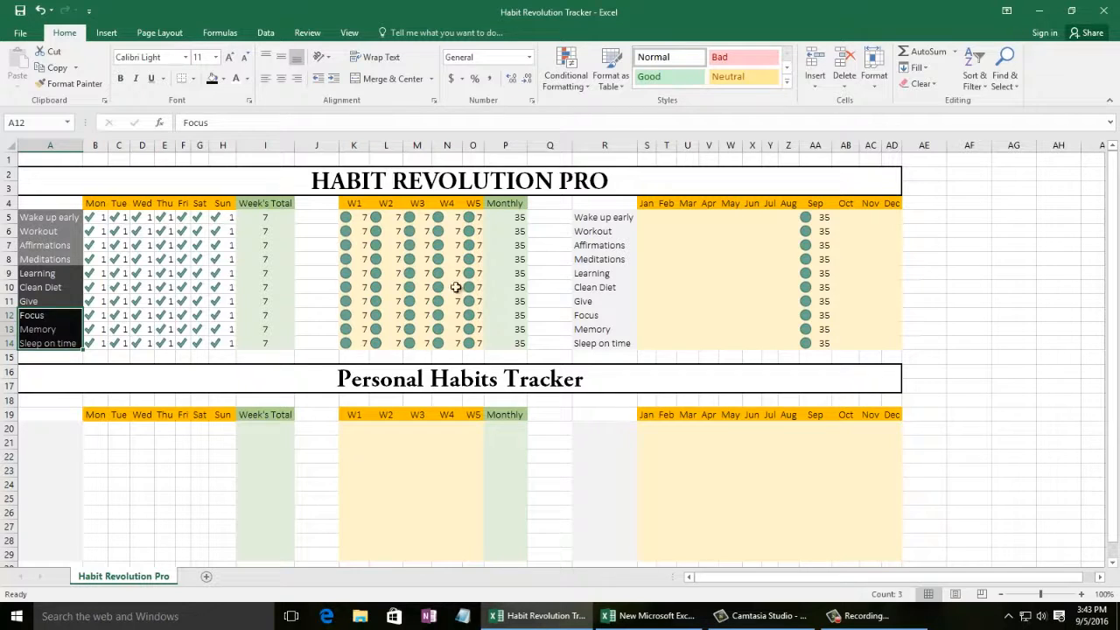
- Clear the Tuesday to Sunday marks for all ten habits, C5 to H14, keeping only Monday's
left_click_drag(118, 218, 225, 339)
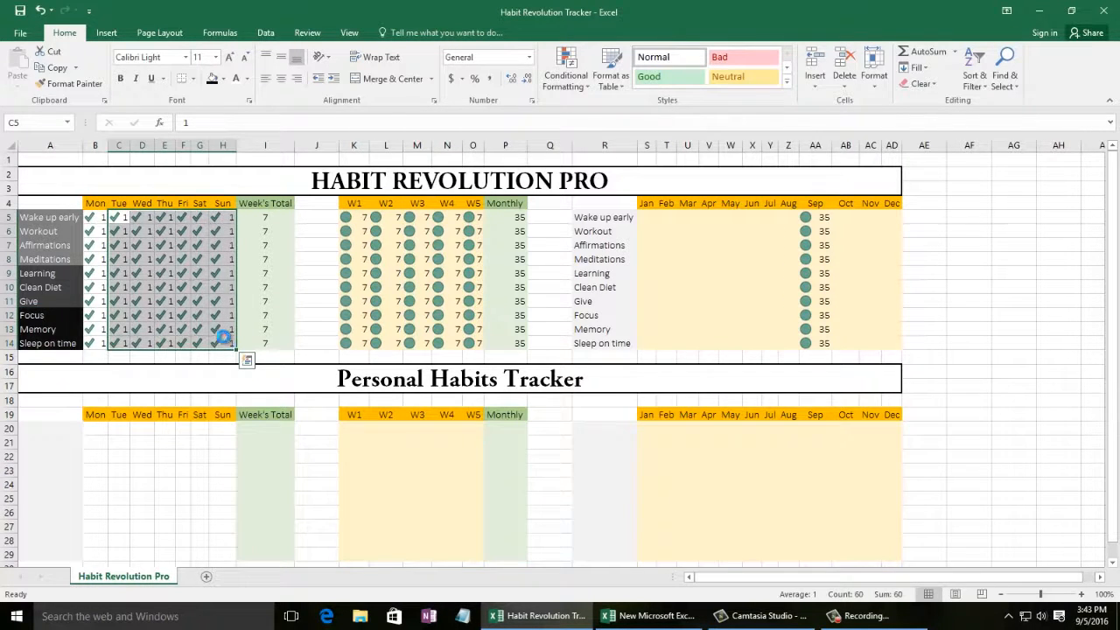
key("Delete")
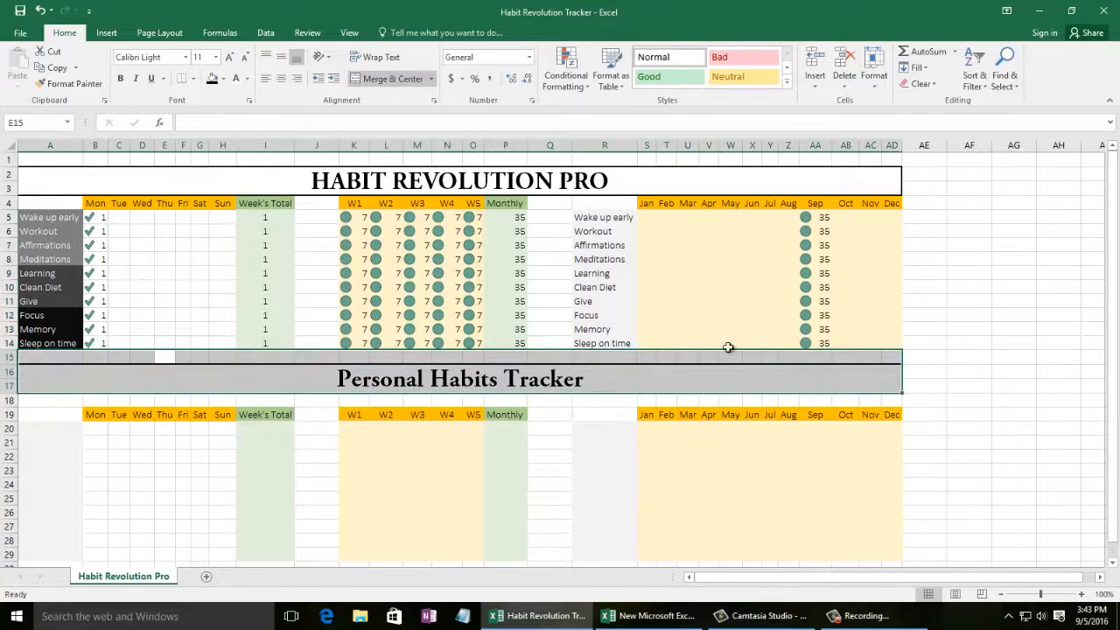
left_click(1033, 298)
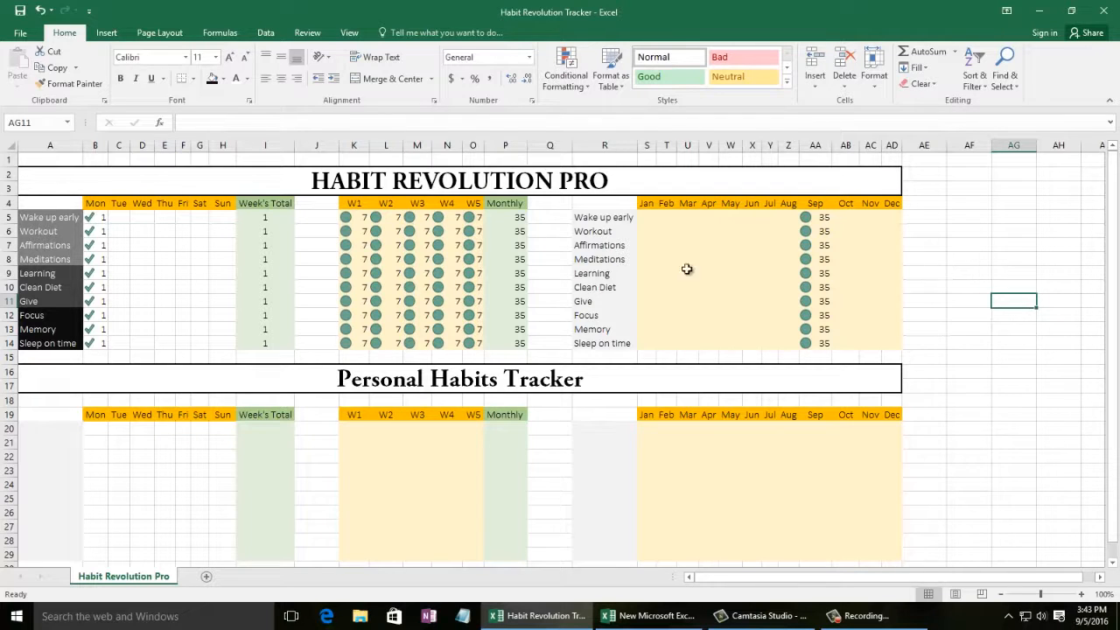
- Review the habit names, the Sunday column and the W1 to W5 results in the Habit Revolution Pro section
left_click_drag(50, 217, 62, 343)
left_click(315, 339)
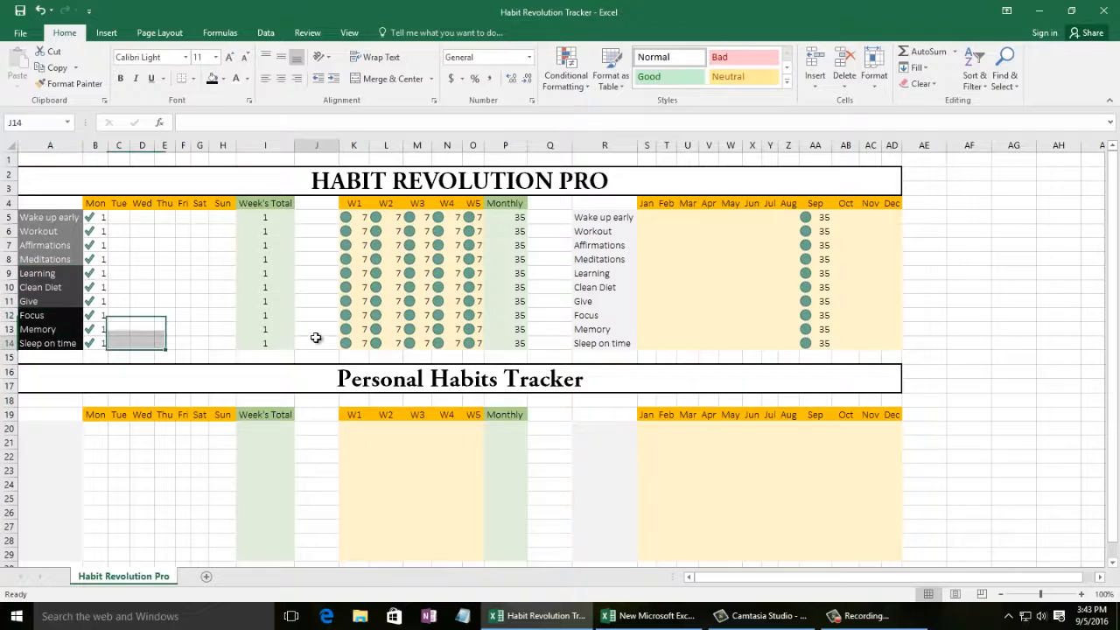
left_click(967, 344)
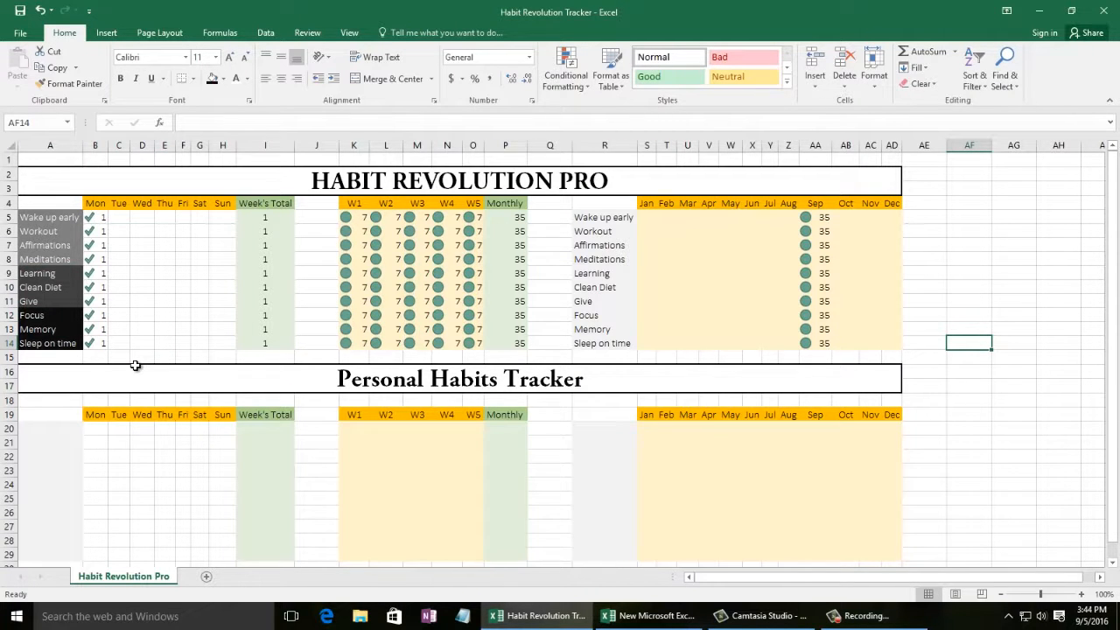
left_click_drag(223, 218, 220, 345)
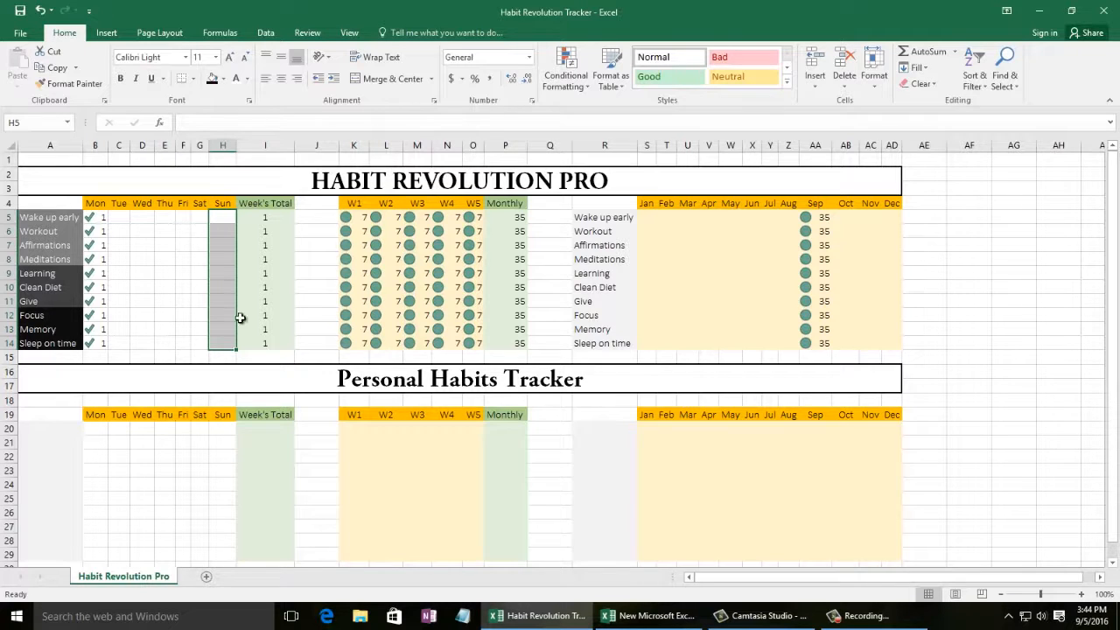
left_click_drag(350, 217, 476, 343)
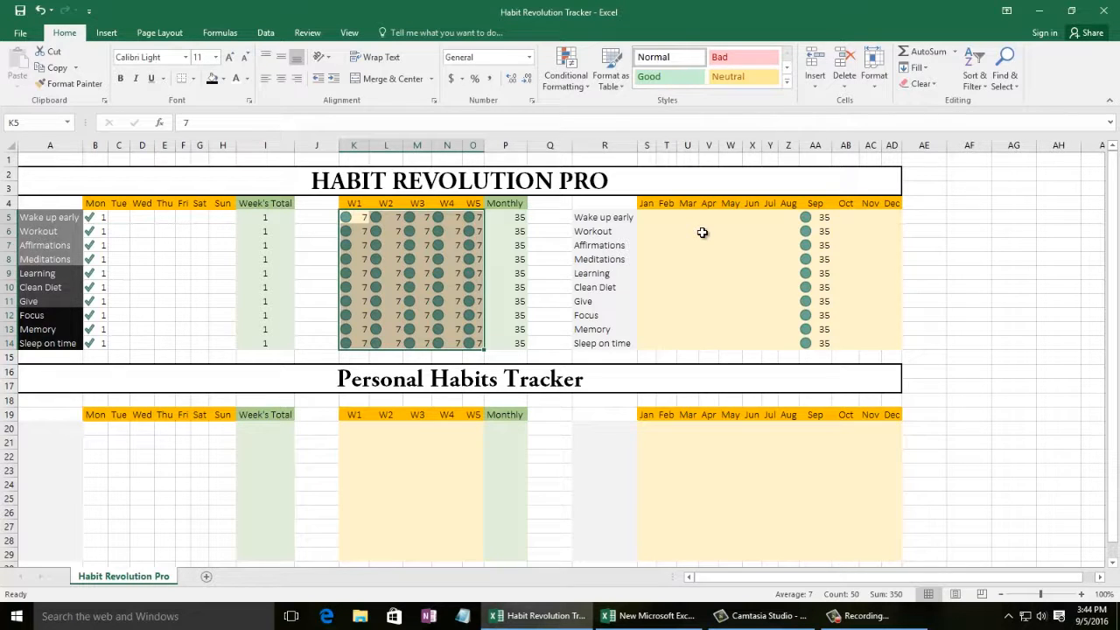
left_click_drag(386, 203, 477, 346)
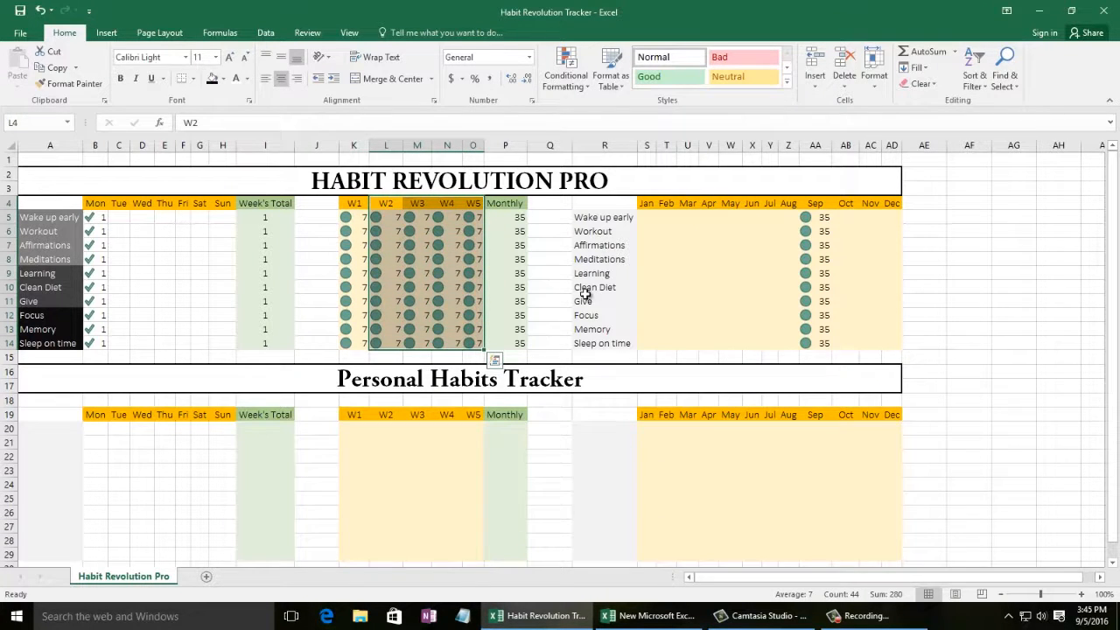
left_click_drag(50, 219, 52, 343)
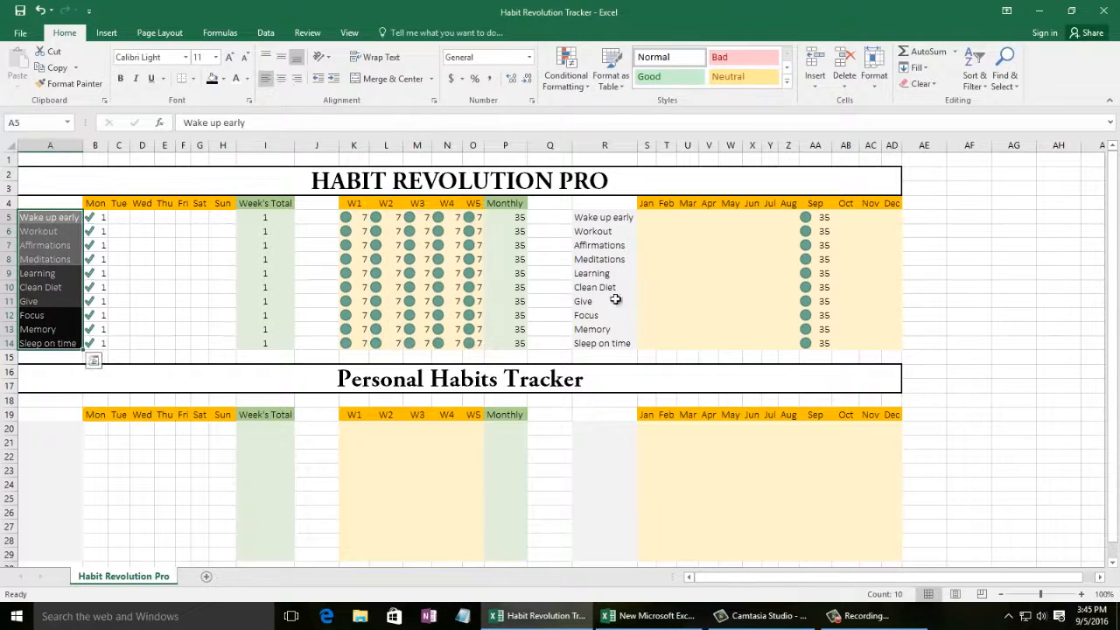
left_click(1013, 315)
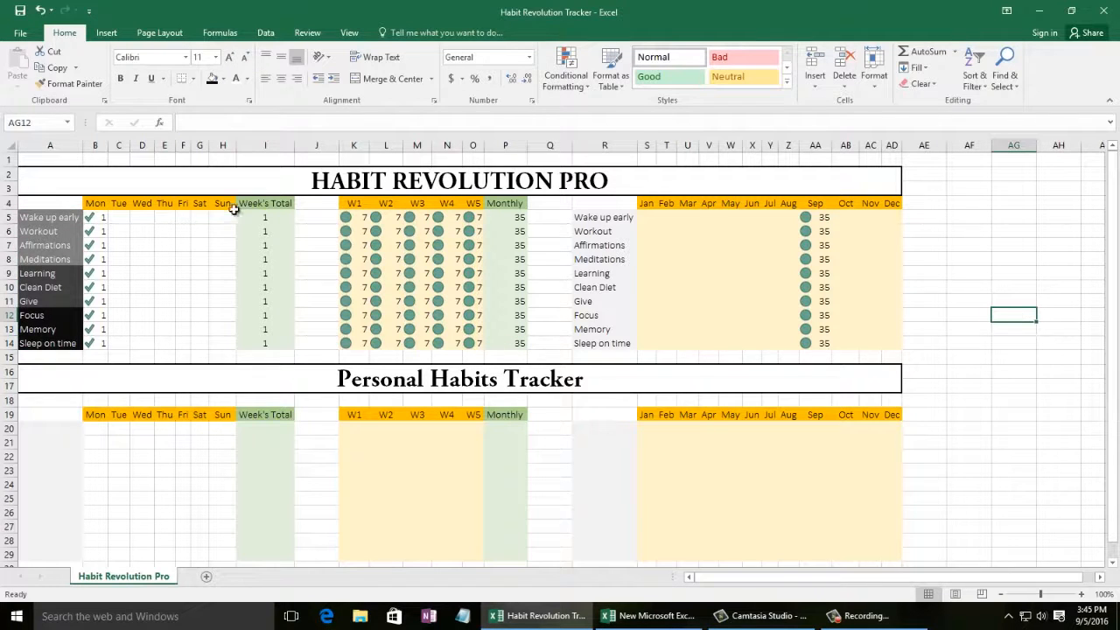
left_click_drag(70, 215, 54, 343)
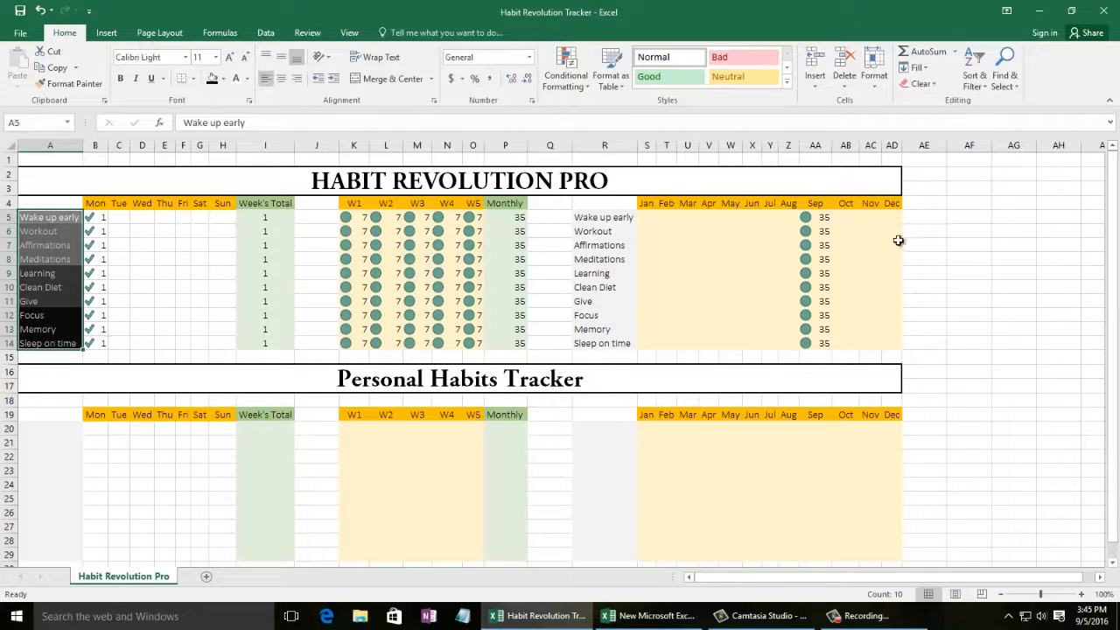